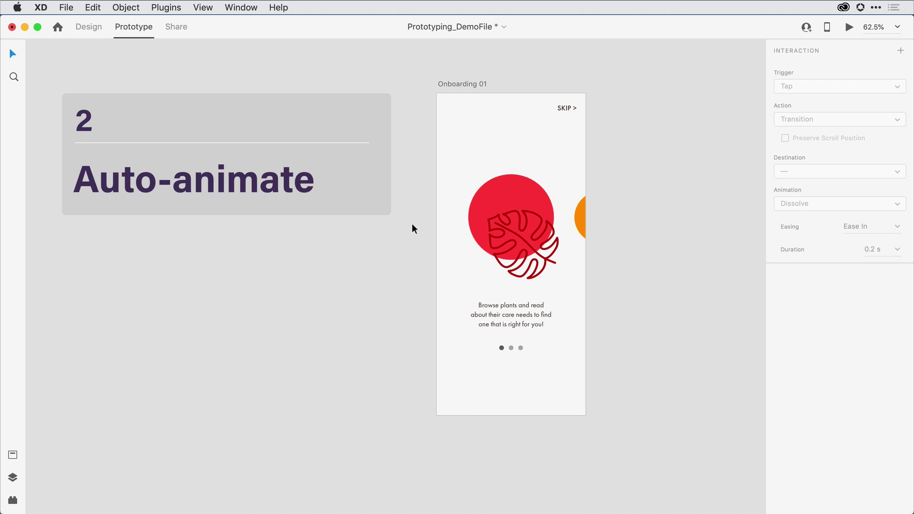
# Switch to the Design workspace and show the Layers panel listing the file's artboards
pyautogui.click(83, 27)
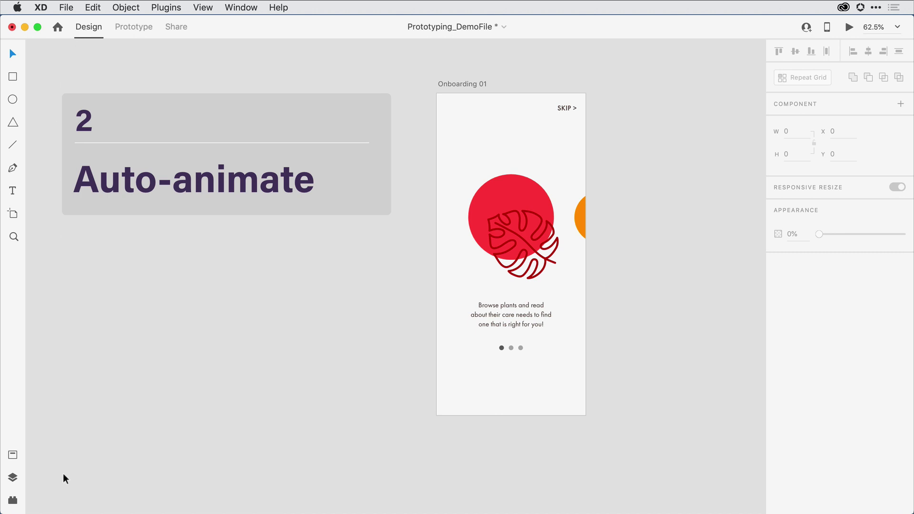
pyautogui.click(13, 478)
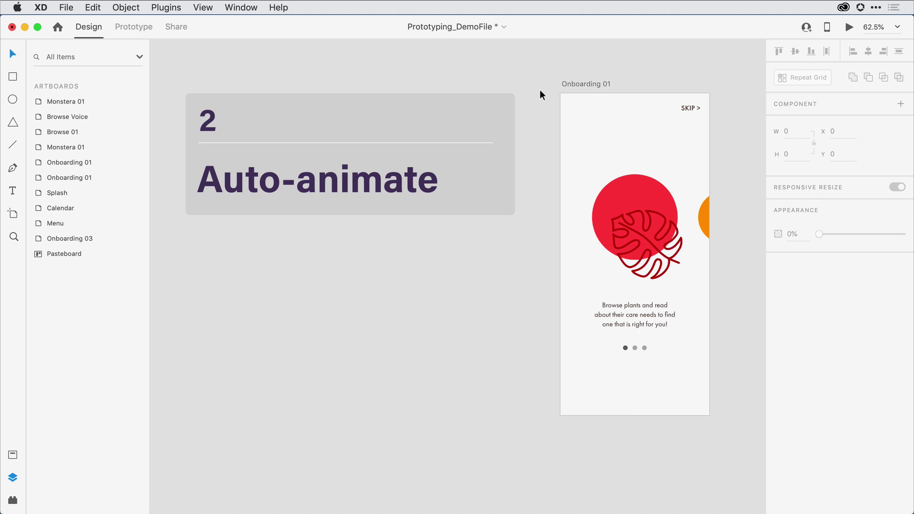
# Zoom to the selected Onboarding 01 artboard with Cmd+3 and pan to free space beside it
pyautogui.click(580, 84)
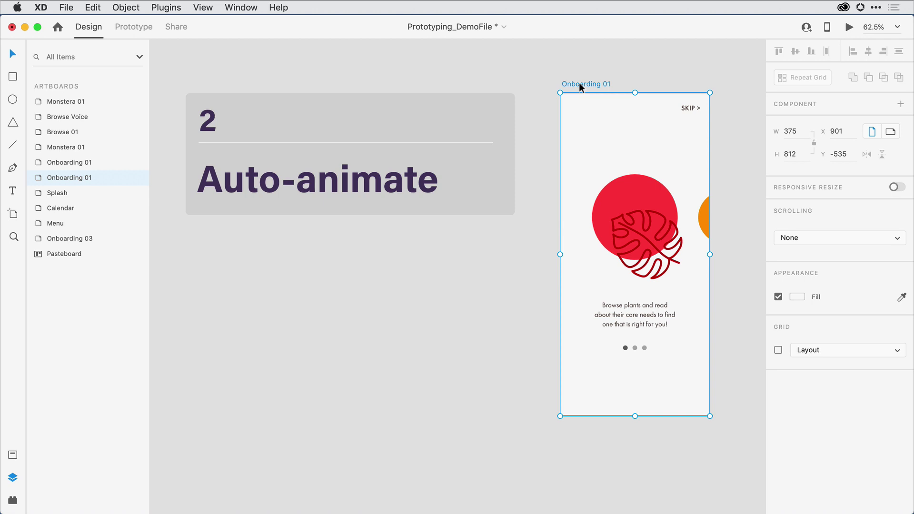
pyautogui.press('super+3')
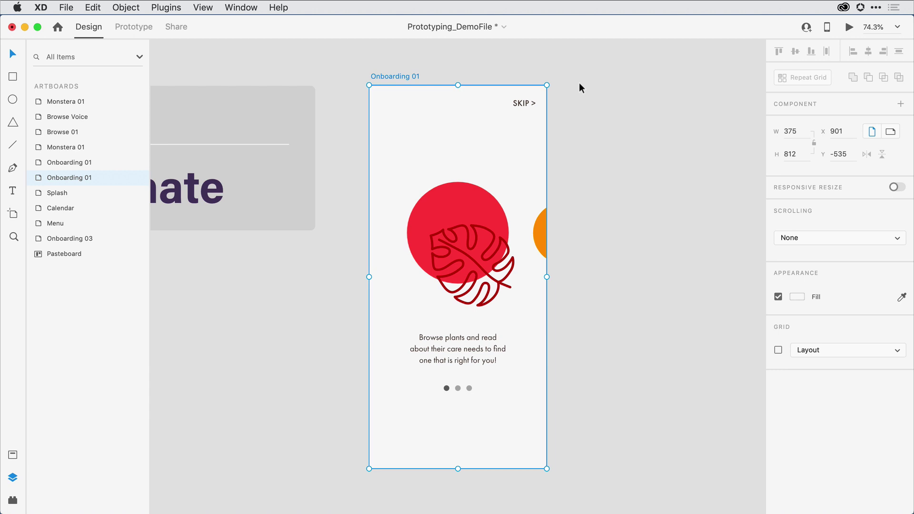
pyautogui.moveTo(645, 144); pyautogui.dragTo(454, 142)
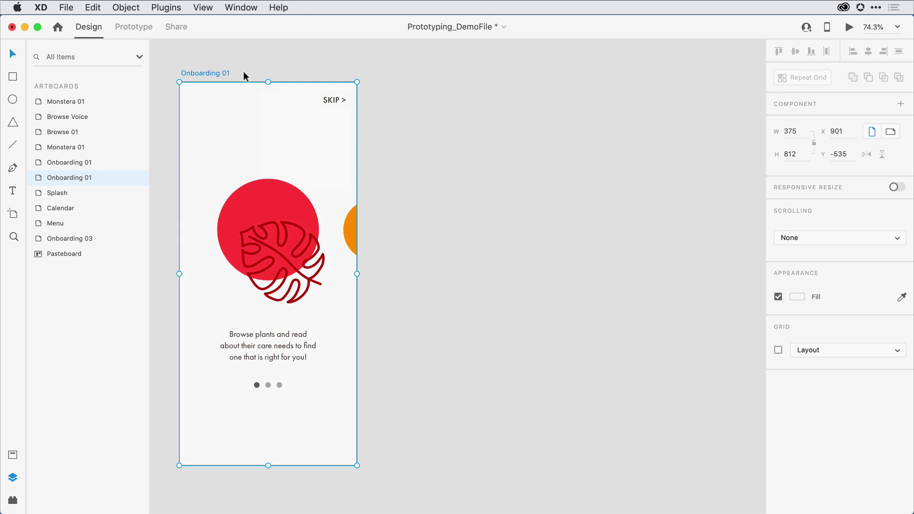
# Duplicate the Onboarding 01 artboard into a new artboard on its right
pyautogui.click(94, 8)
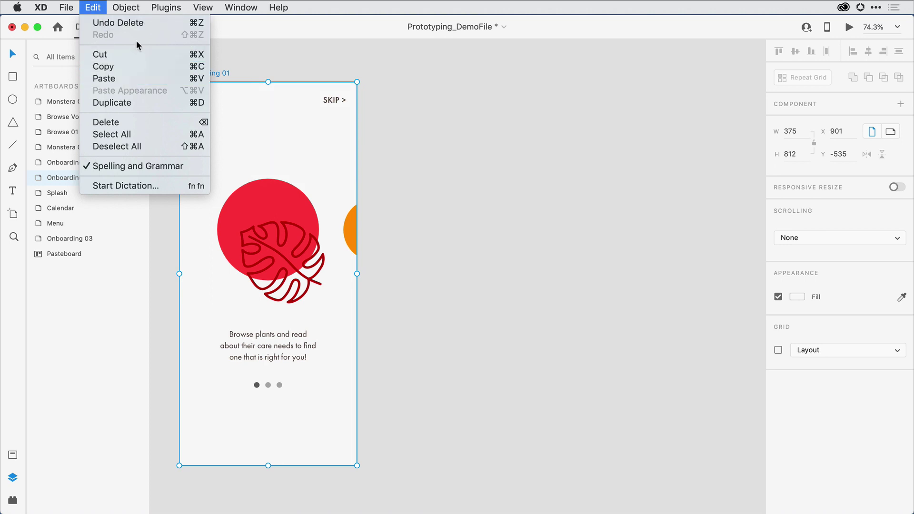
pyautogui.press('Escape')
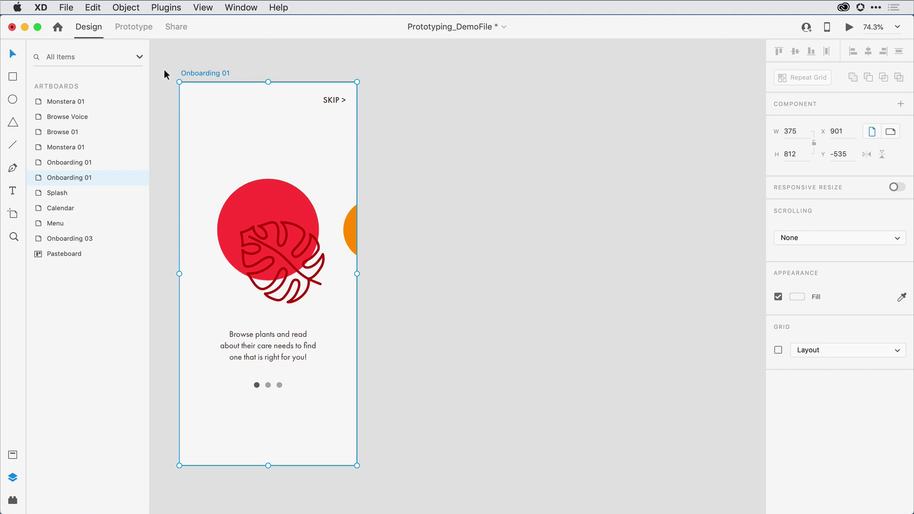
pyautogui.moveTo(198, 73); pyautogui.dragTo(576, 68)
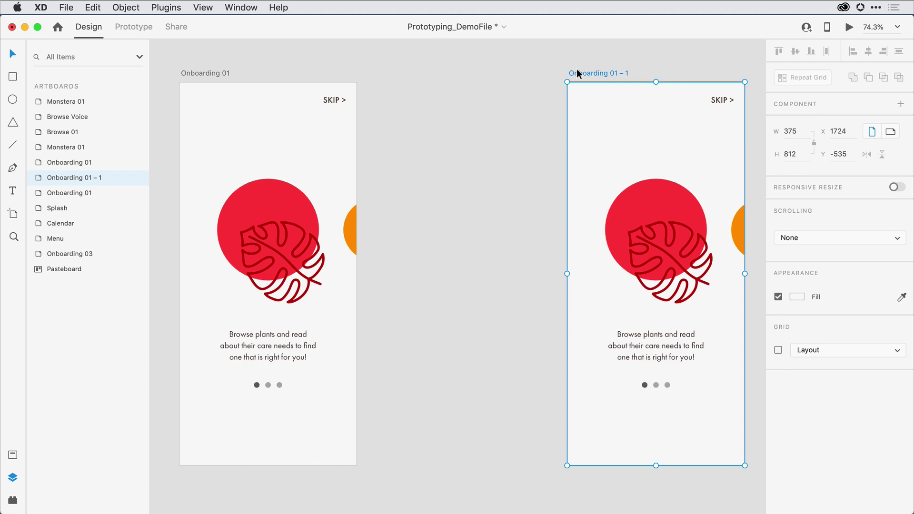
# Rename the copied artboard to Onboarding 02 and deselect it
pyautogui.doubleClick(602, 70)
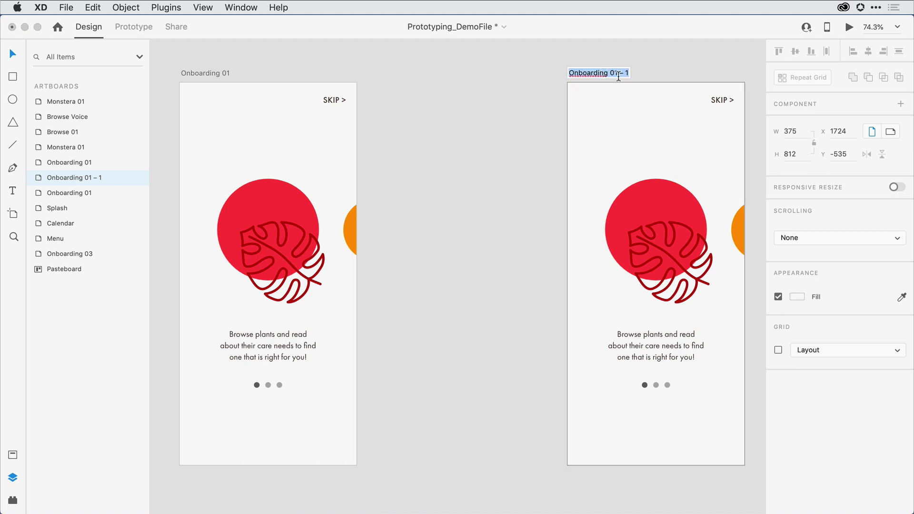
pyautogui.click(612, 74)
pyautogui.hotkey('shift', 'End')
pyautogui.write('2')
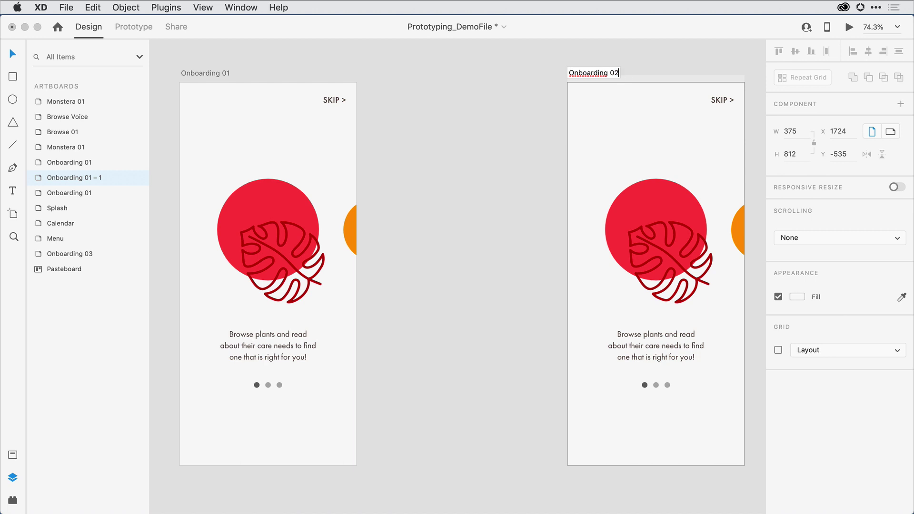
pyautogui.press('Return')
pyautogui.click(528, 73)
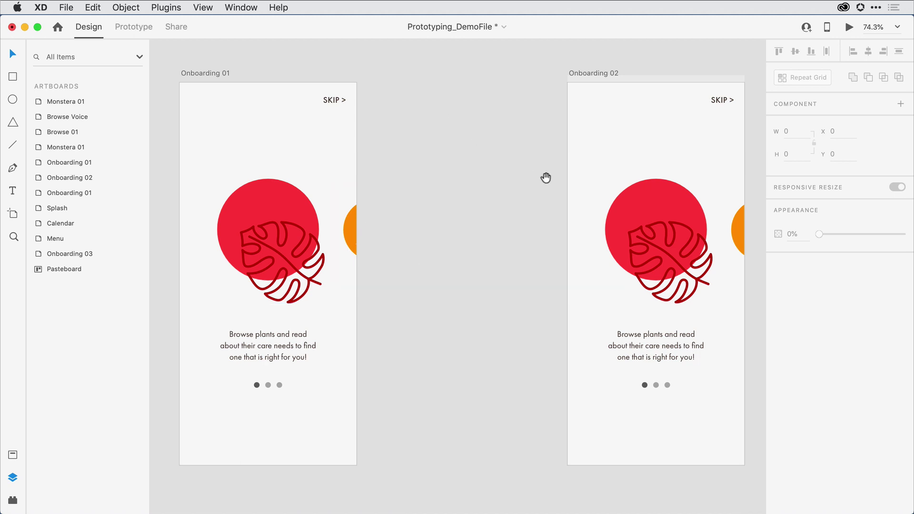
pyautogui.moveTo(555, 179); pyautogui.dragTo(364, 180)
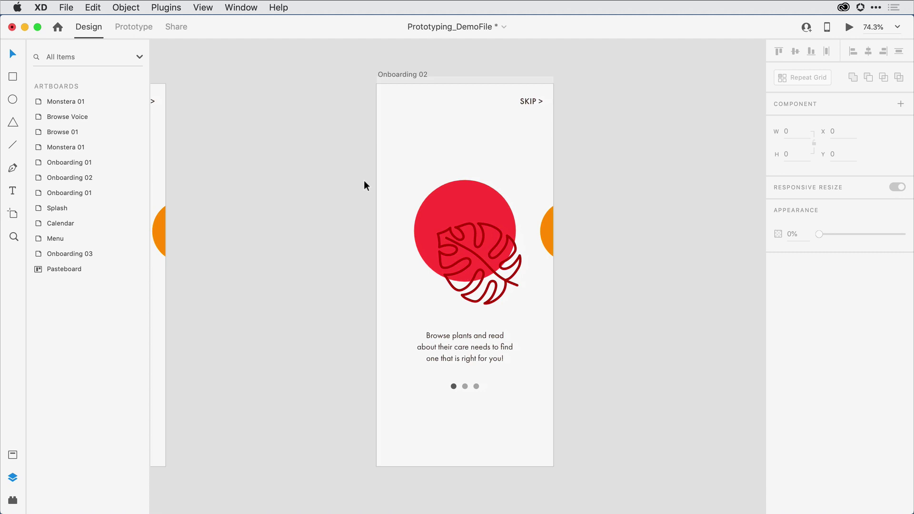
# Open Onboarding 02's layers and select its Product Showcase group
pyautogui.click(394, 73)
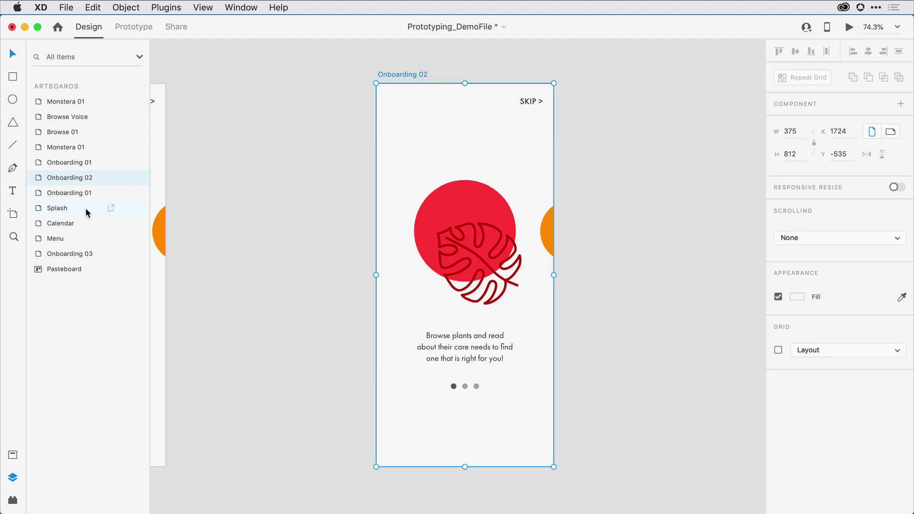
pyautogui.moveTo(70, 178)
pyautogui.doubleClick(37, 177)
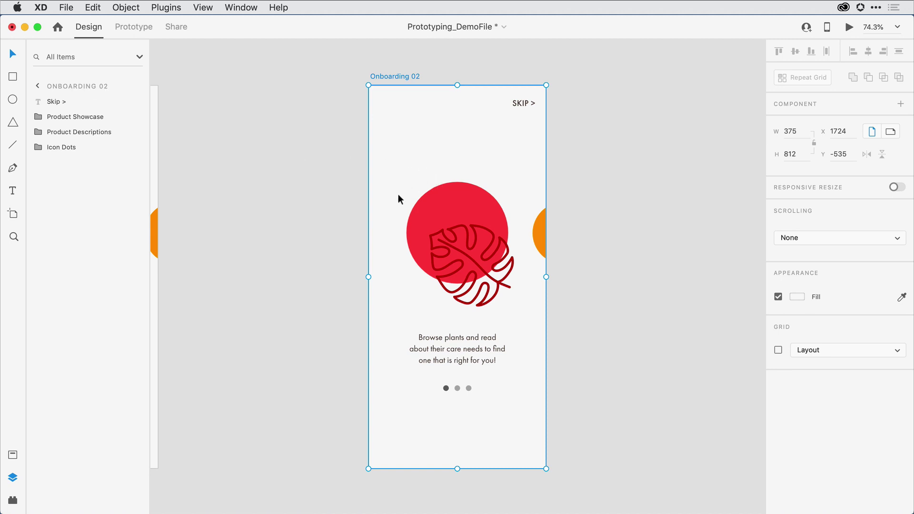
pyautogui.click(454, 220)
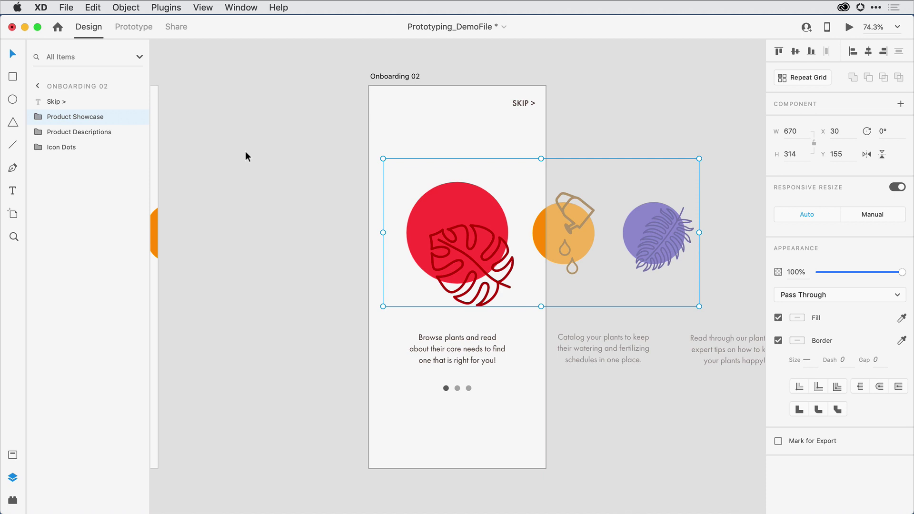
# Expand Product Showcase and select Product 01, 02 and 03 in turn
pyautogui.click(36, 117)
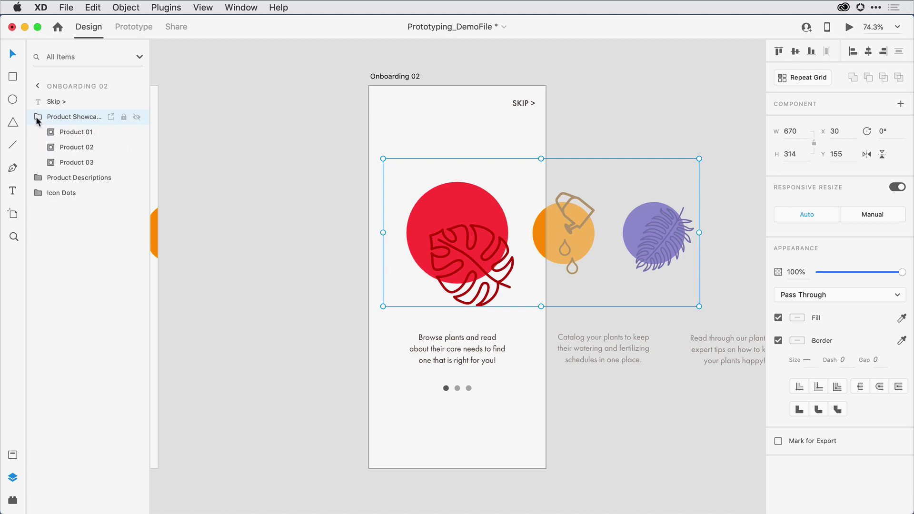
pyautogui.click(65, 133)
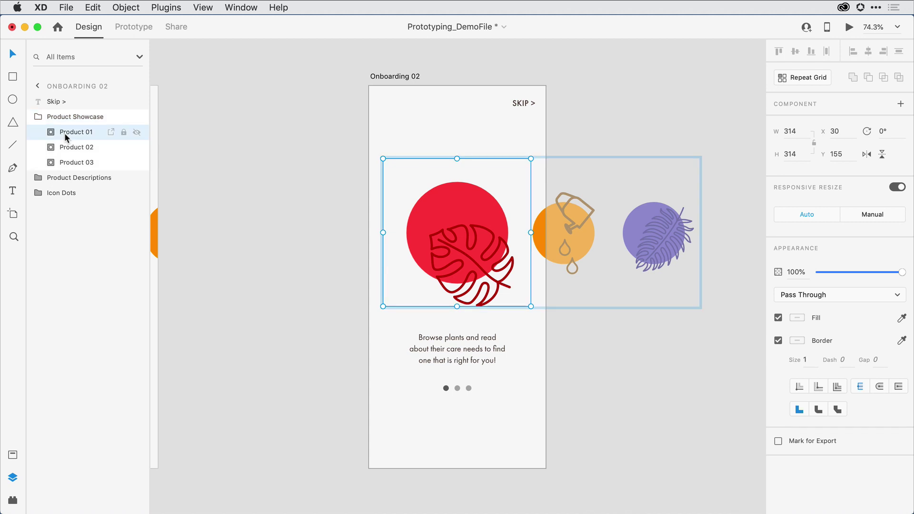
pyautogui.click(65, 147)
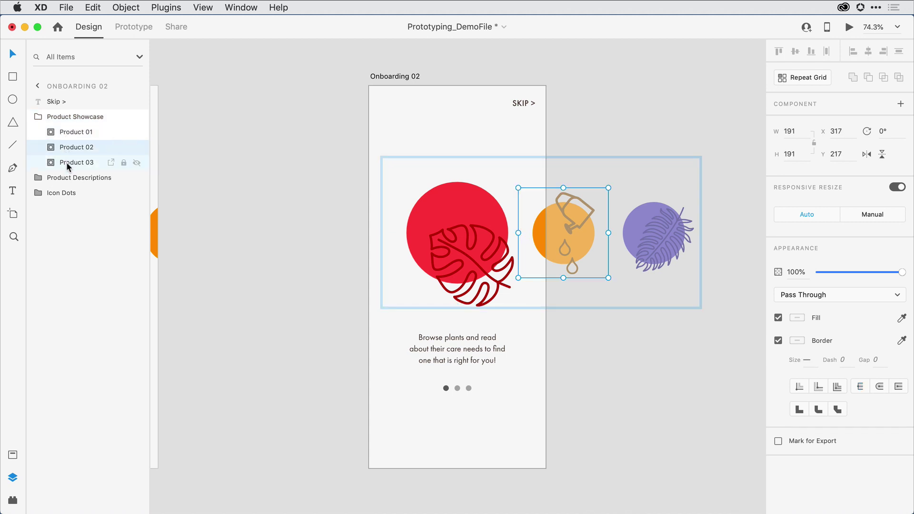
pyautogui.click(67, 162)
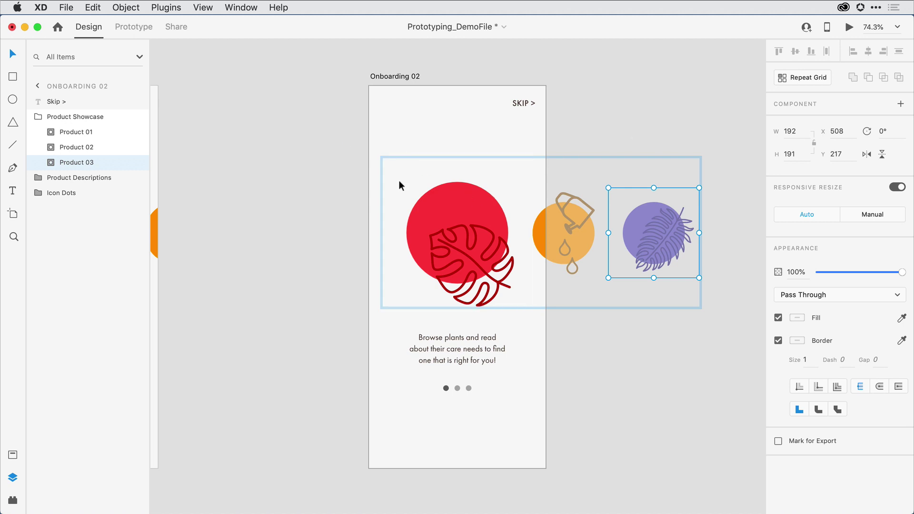
# Resize the red Product 01 illustration to 191 by 191
pyautogui.click(76, 133)
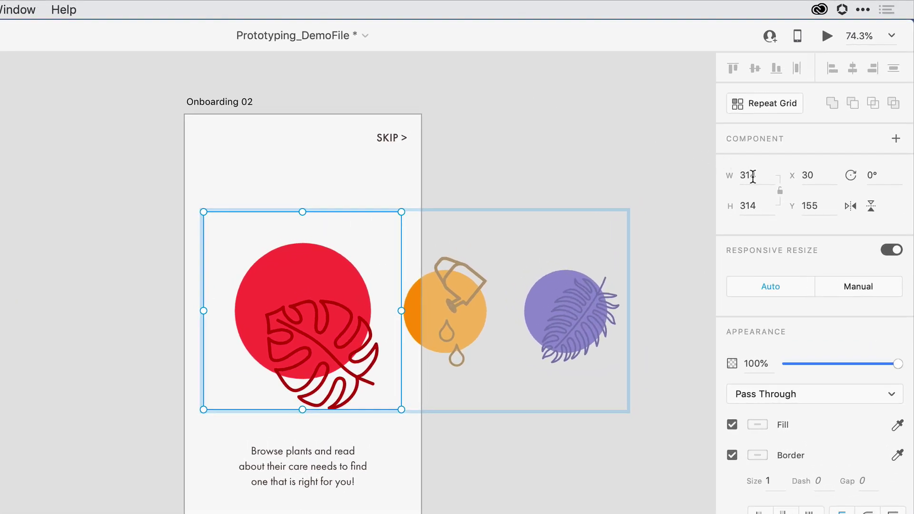
pyautogui.click(752, 175)
pyautogui.write('1')
pyautogui.write('91')
pyautogui.press('Tab')
pyautogui.write('191')
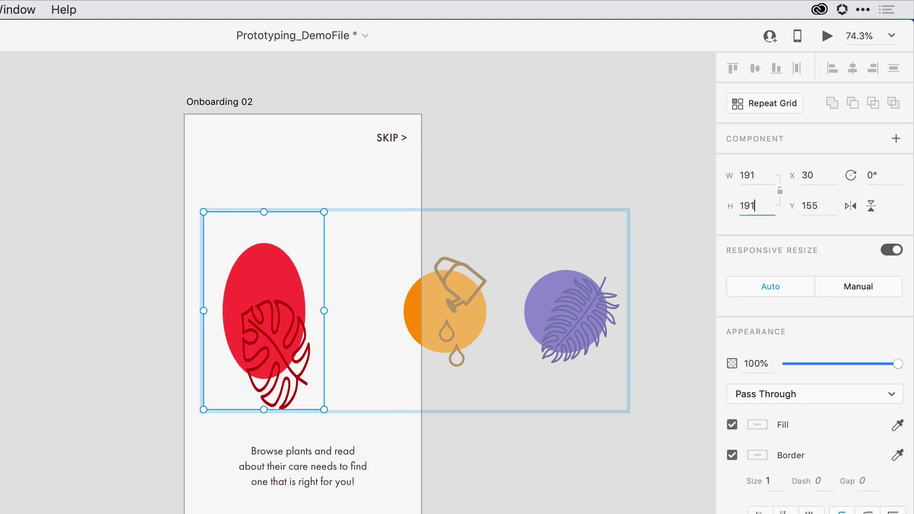
pyautogui.press('Return')
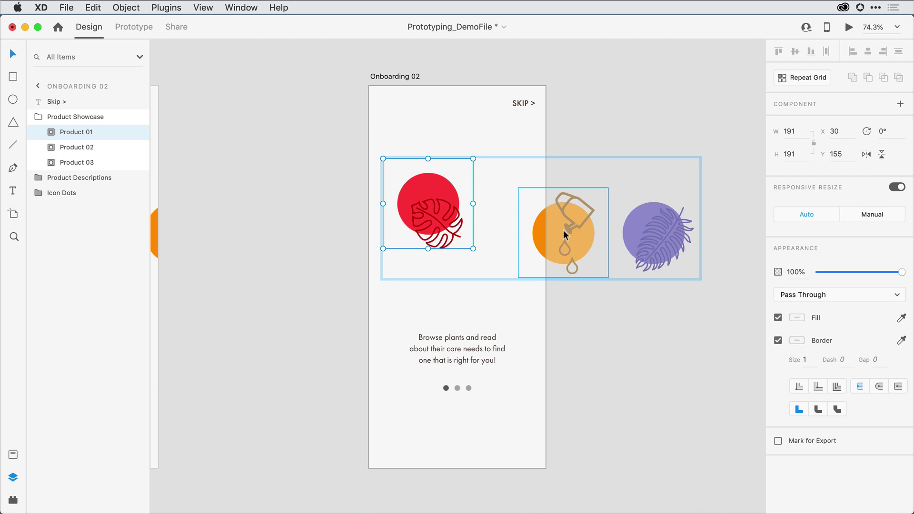
# Resize the orange Product 02 illustration to 300 by 300
pyautogui.click(91, 148)
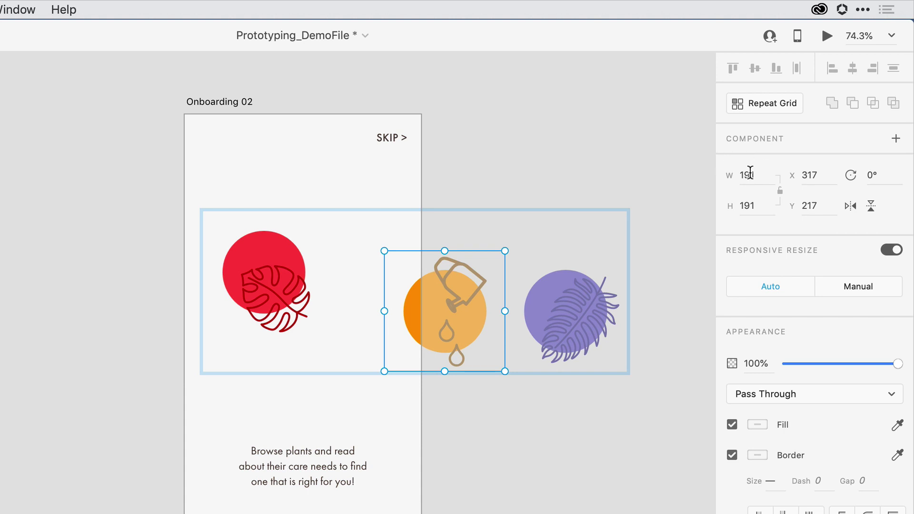
pyautogui.click(750, 173)
pyautogui.write('300')
pyautogui.press('Tab')
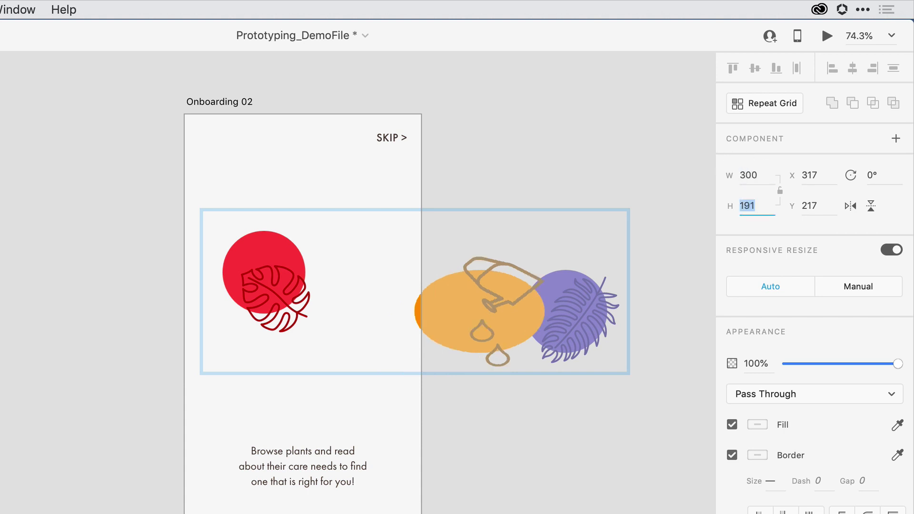
pyautogui.write('300')
pyautogui.press('Tab')
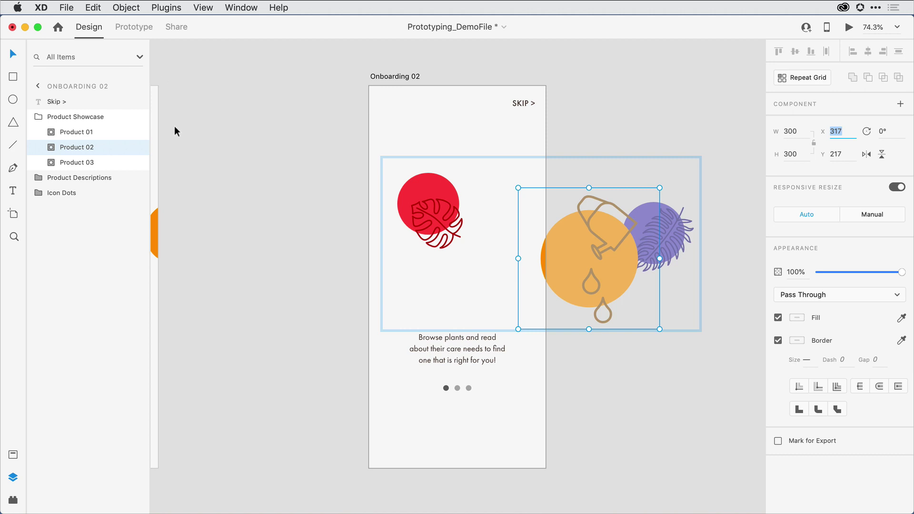
# Align Products 01–03 on their vertical centres and distribute them horizontally
pyautogui.click(71, 132)
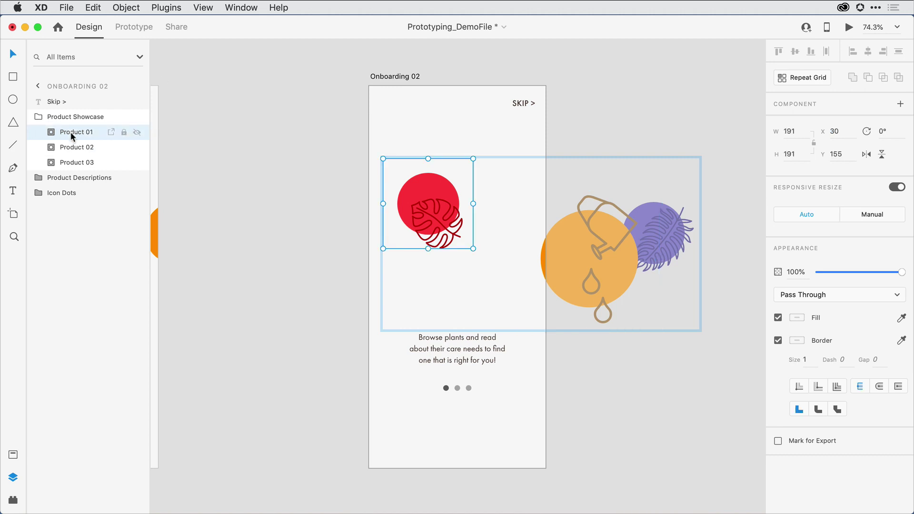
pyautogui.moveTo(76, 147)
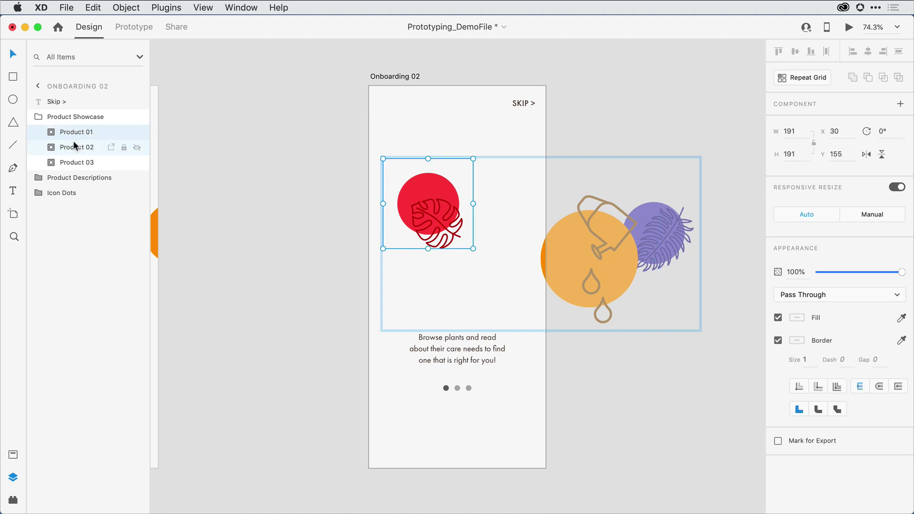
pyautogui.keyDown('shift'); pyautogui.click(69, 145); pyautogui.keyUp('shift')
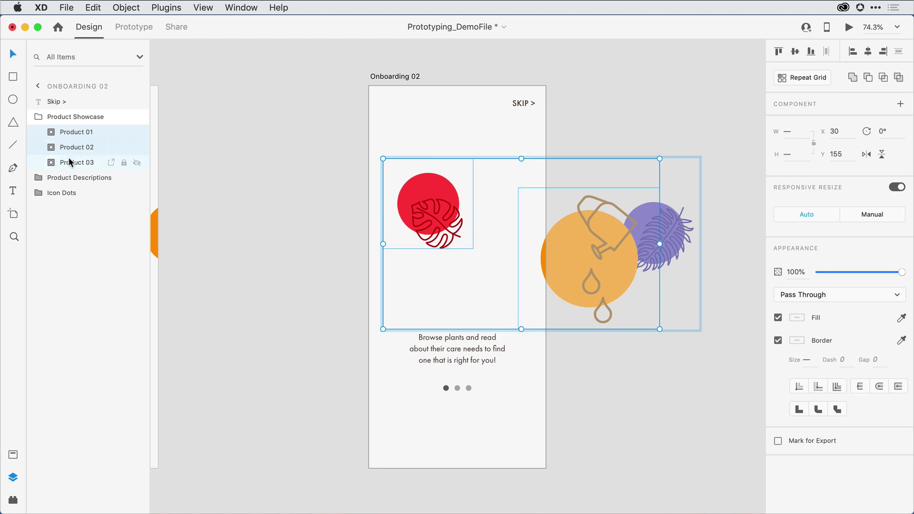
pyautogui.keyDown('shift'); pyautogui.click(69, 157); pyautogui.keyUp('shift')
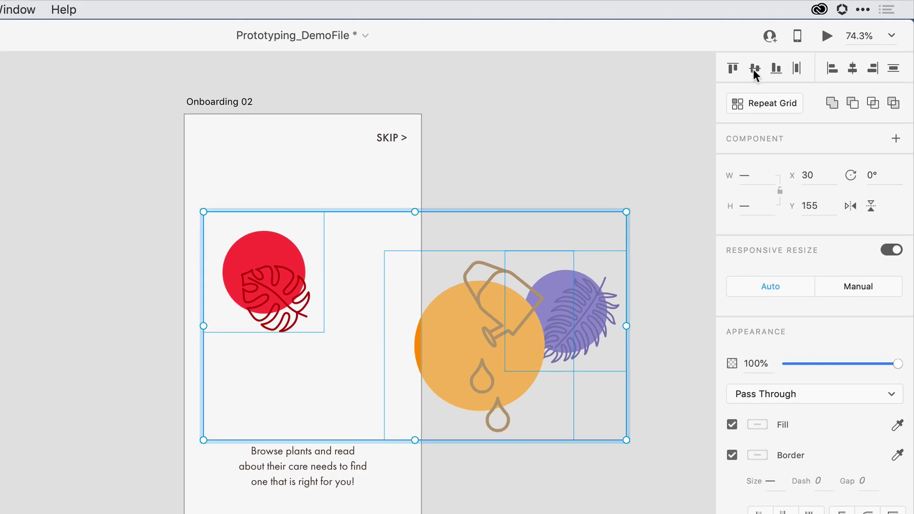
pyautogui.click(754, 70)
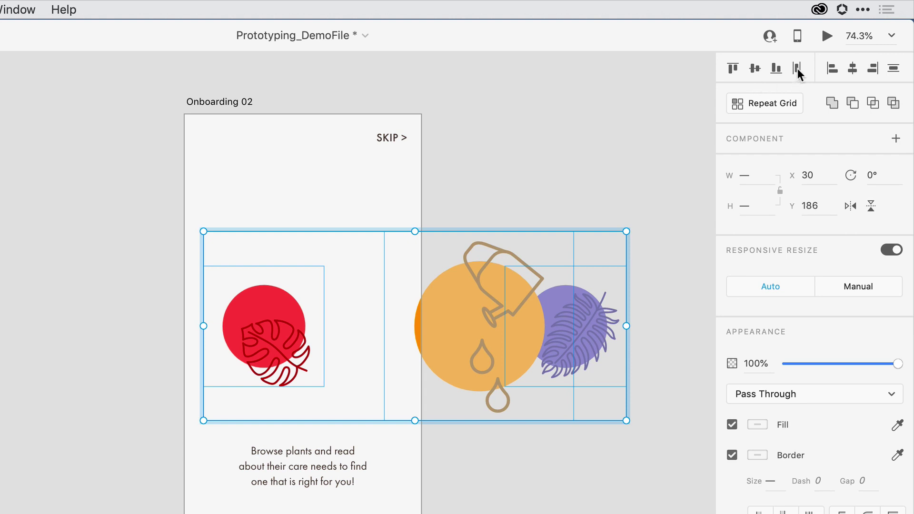
pyautogui.click(798, 70)
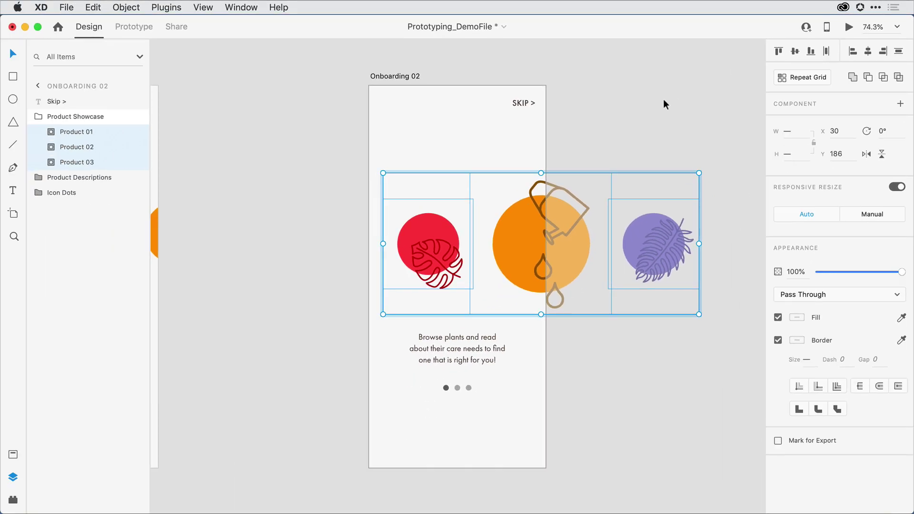
# Drag the Product Showcase group left so the orange watering can is centred
pyautogui.press('Escape')
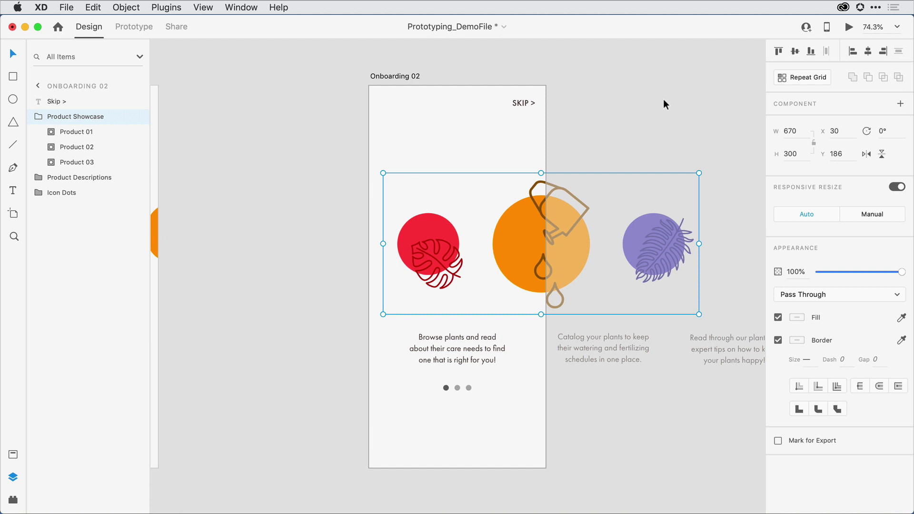
pyautogui.moveTo(75, 116)
pyautogui.doubleClick(60, 119)
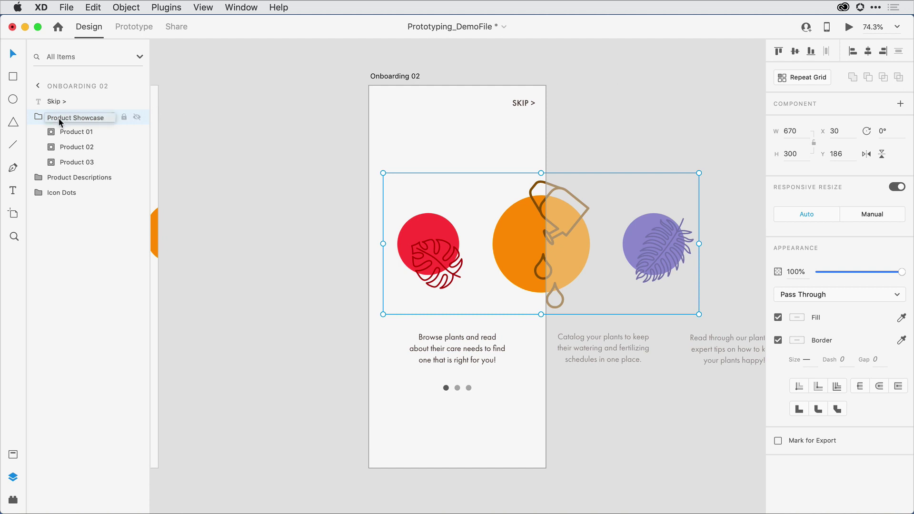
pyautogui.press('Return')
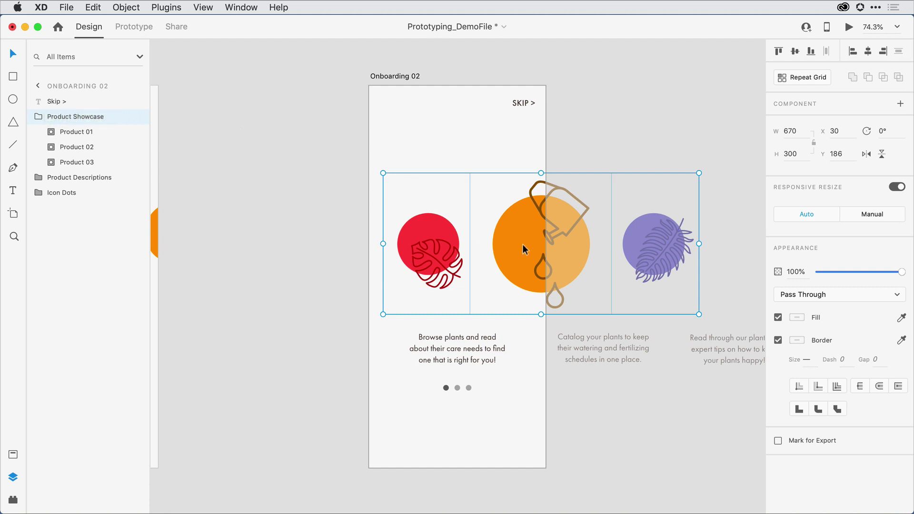
pyautogui.moveTo(523, 244); pyautogui.dragTo(438, 248)
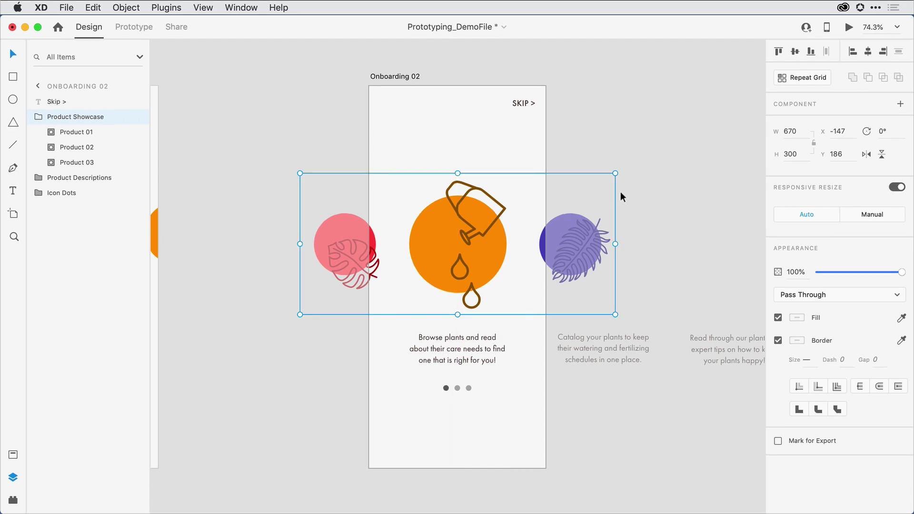
pyautogui.click(651, 173)
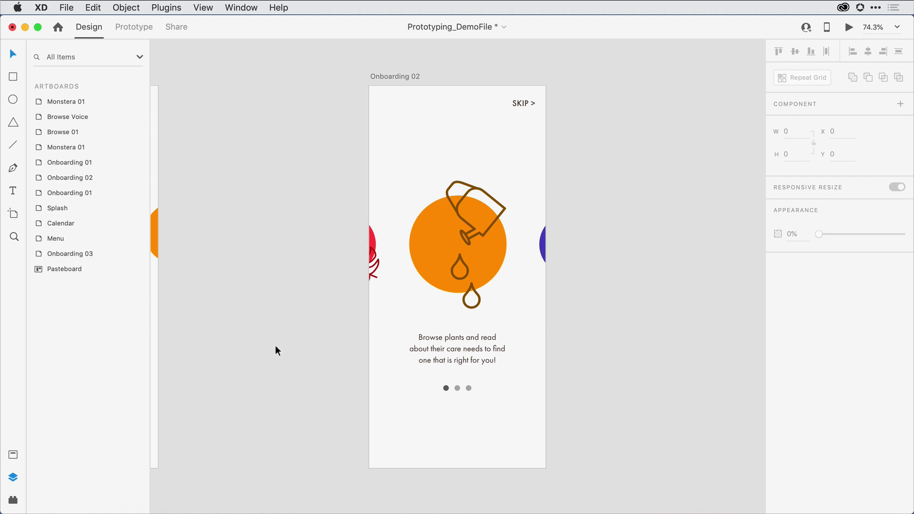
pyautogui.moveTo(275, 345)
pyautogui.mouseDown()
pyautogui.moveTo(508, 322)
pyautogui.moveTo(409, 323)
pyautogui.mouseUp()
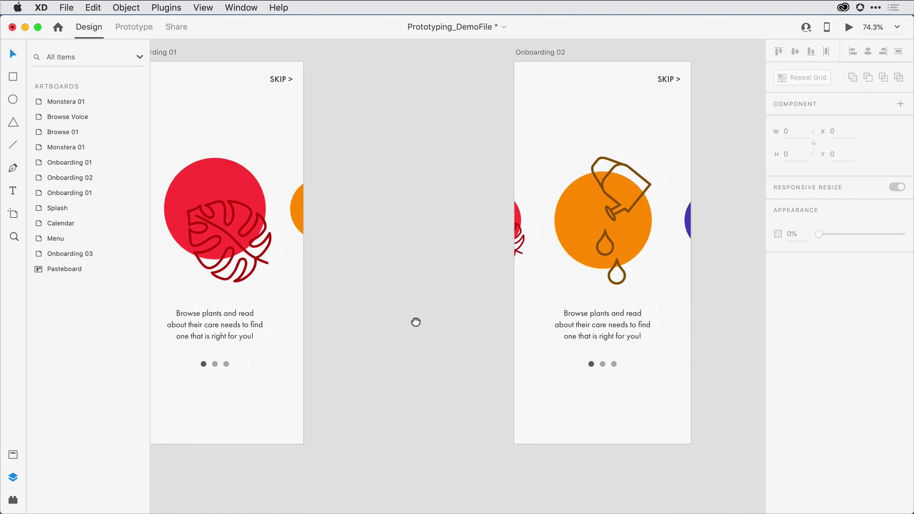
# Nudge Product 01 right and Product 03 left, toward the centred orange product
pyautogui.click(508, 224)
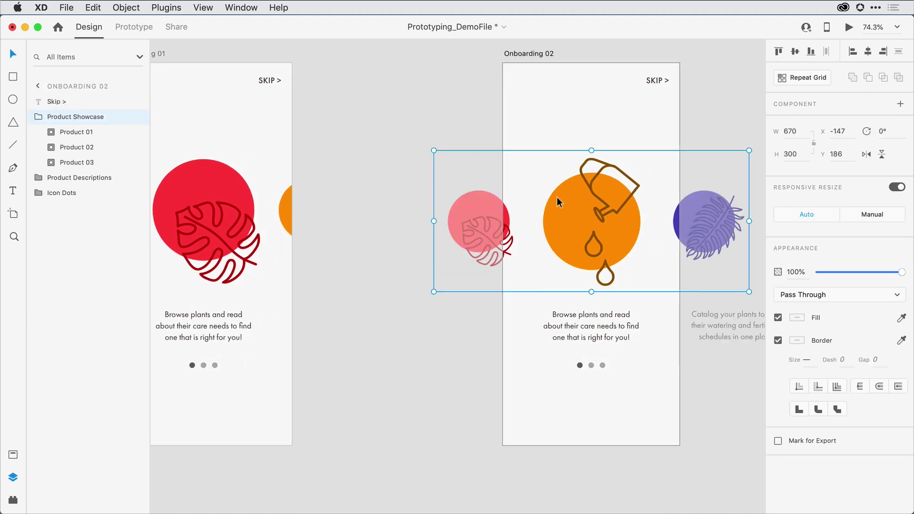
pyautogui.click(84, 132)
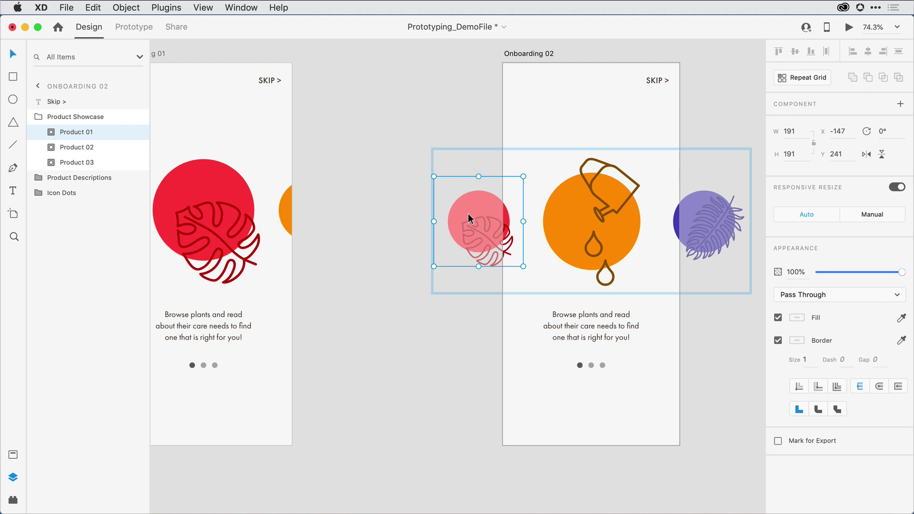
pyautogui.moveTo(468, 214); pyautogui.dragTo(475, 214)
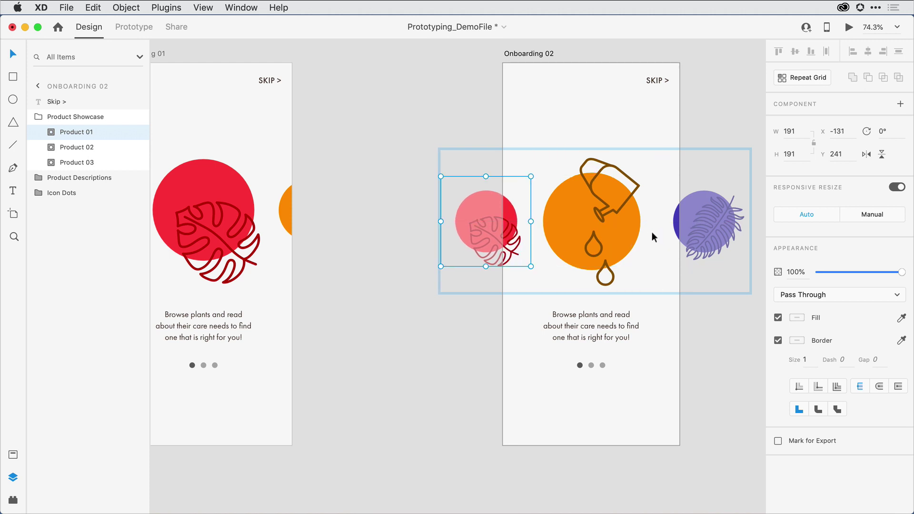
pyautogui.click(697, 227)
pyautogui.moveTo(697, 227); pyautogui.dragTo(691, 228)
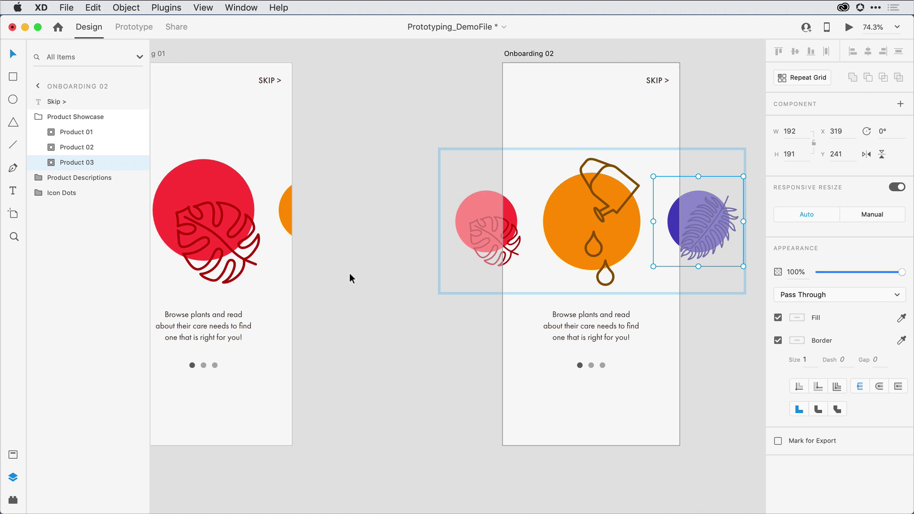
pyautogui.scroll(-3, 358, 334)
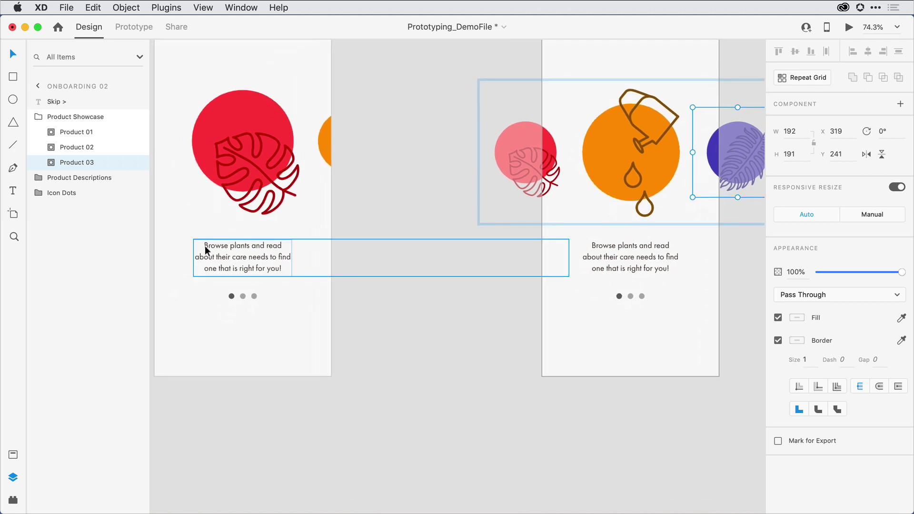
# Drag the Product Descriptions group left until the watering-and-fertilizing caption snaps to centre
pyautogui.click(615, 252)
pyautogui.moveTo(707, 333); pyautogui.dragTo(438, 351)
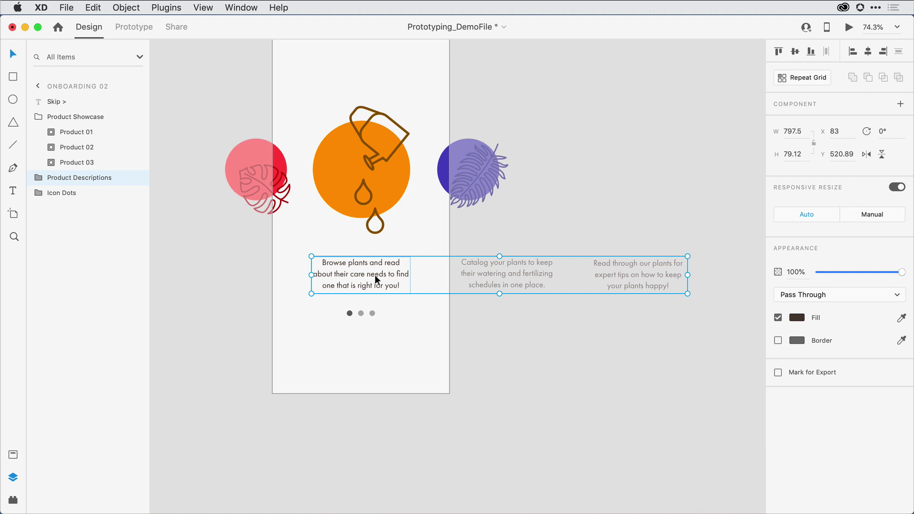
pyautogui.moveTo(376, 275)
pyautogui.mouseDown()
pyautogui.moveTo(227, 270)
pyautogui.moveTo(235, 271)
pyautogui.mouseUp()
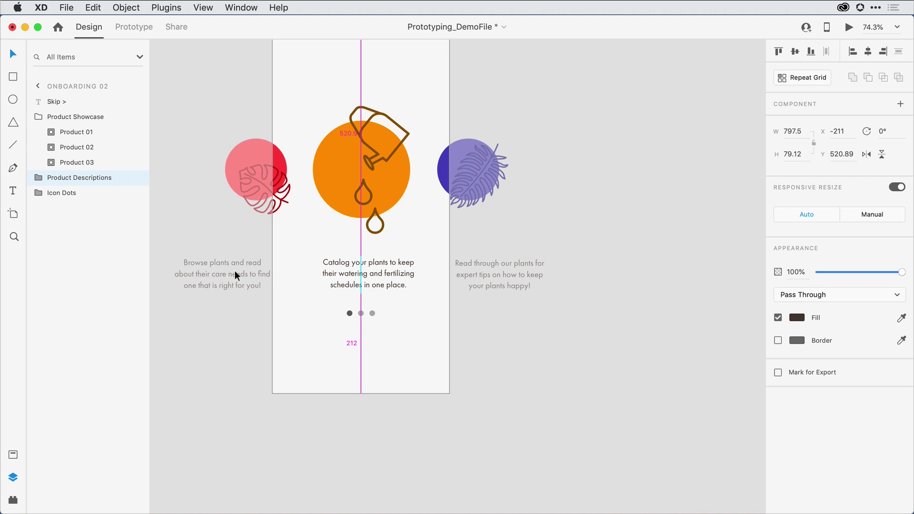
pyautogui.moveTo(234, 271); pyautogui.dragTo(235, 271)
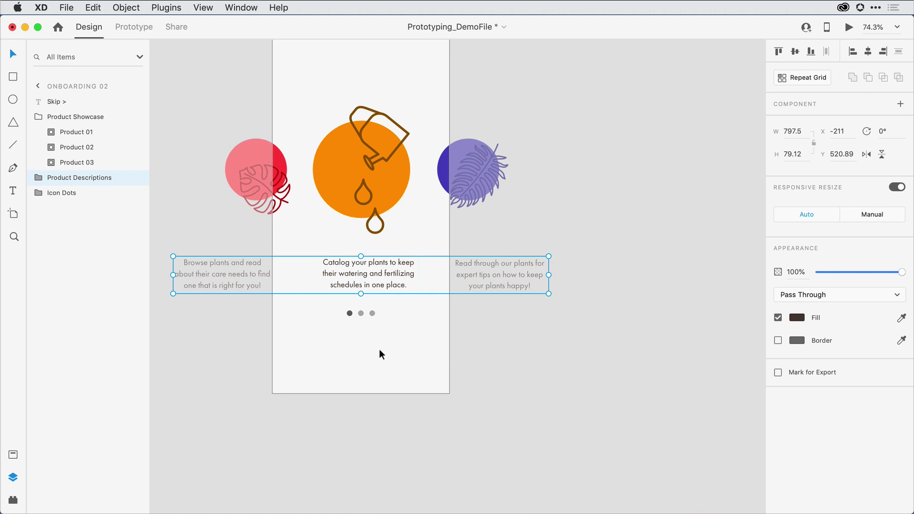
# Use the Z zoom tool to marquee-zoom onto the three Icon Dots
pyautogui.press('z')
pyautogui.scroll(1, 379, 349)
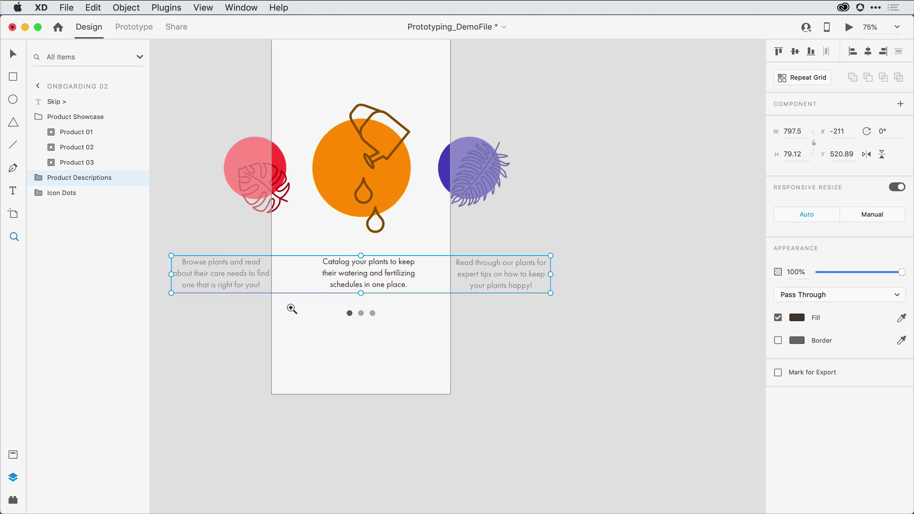
pyautogui.moveTo(311, 308); pyautogui.dragTo(444, 334)
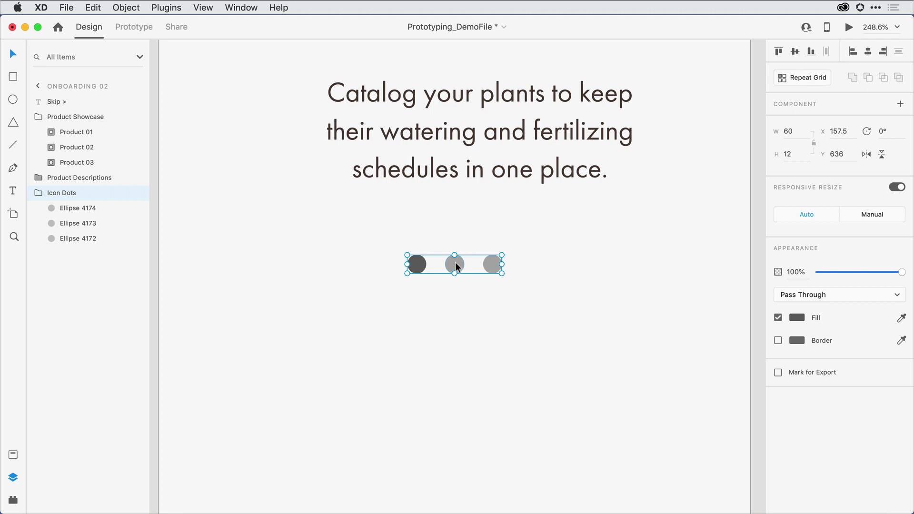
# Set the middle navigation dot to 100% opacity and the first dot to 50%
pyautogui.doubleClick(454, 264)
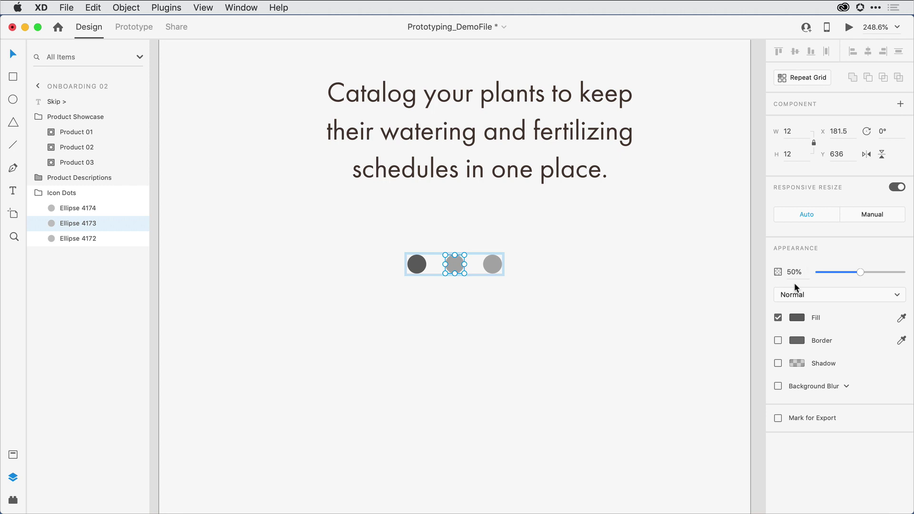
pyautogui.moveTo(858, 269); pyautogui.dragTo(907, 275)
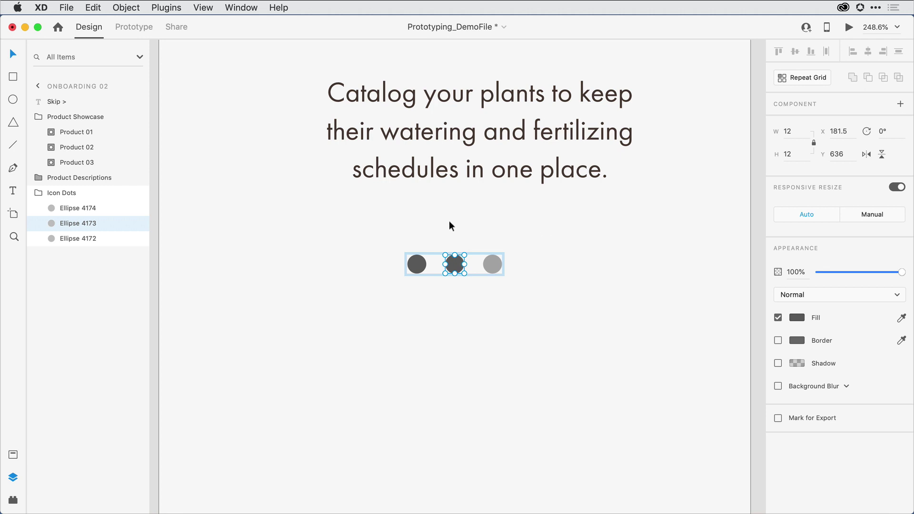
pyautogui.click(419, 259)
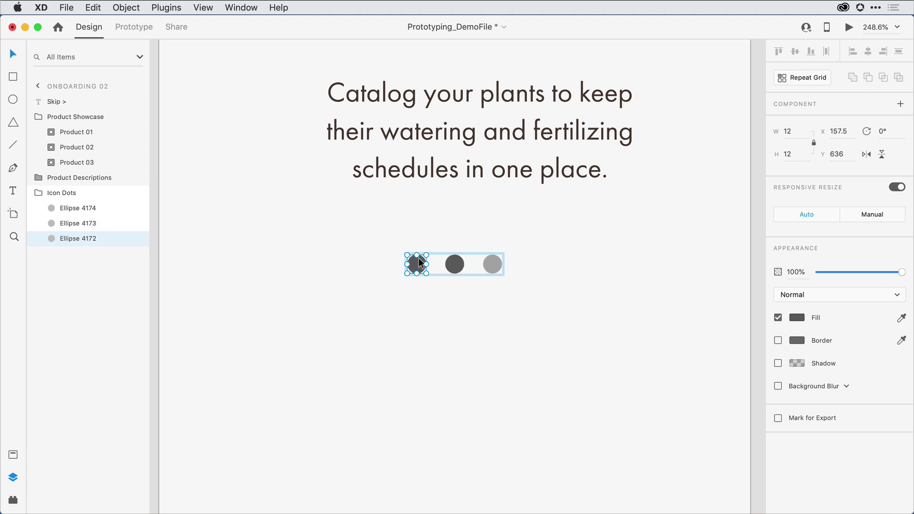
pyautogui.click(794, 272)
pyautogui.write('50')
pyautogui.press('Return')
pyautogui.click(661, 320)
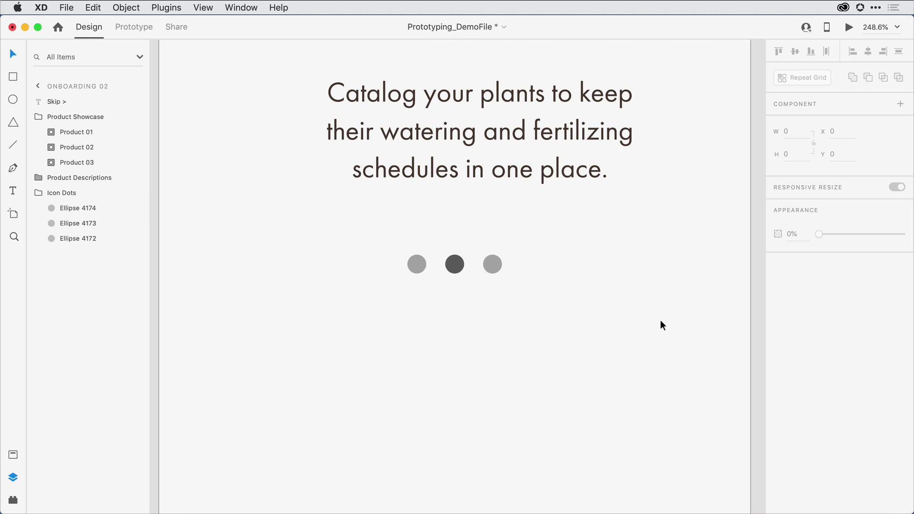
pyautogui.scroll(-1, 661, 320)
pyautogui.scroll(-3, 659, 320)
pyautogui.scroll(-2, 659, 320)
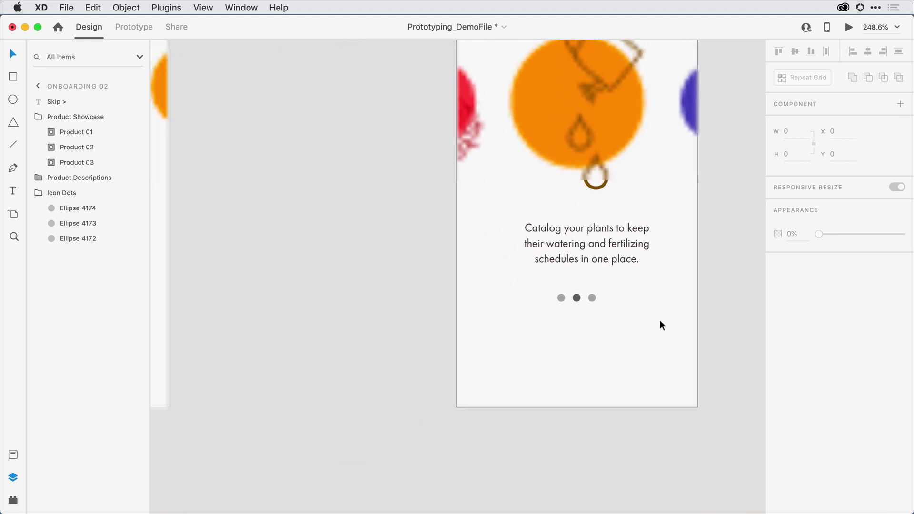
pyautogui.scroll(-2, 660, 320)
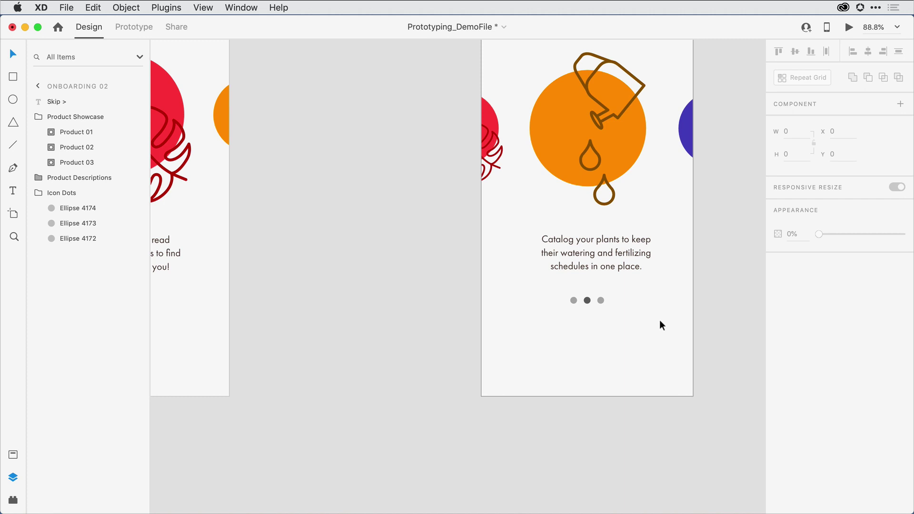
pyautogui.scroll(-2, 660, 320)
pyautogui.scroll(-2, 659, 320)
pyautogui.scroll(-1, 659, 320)
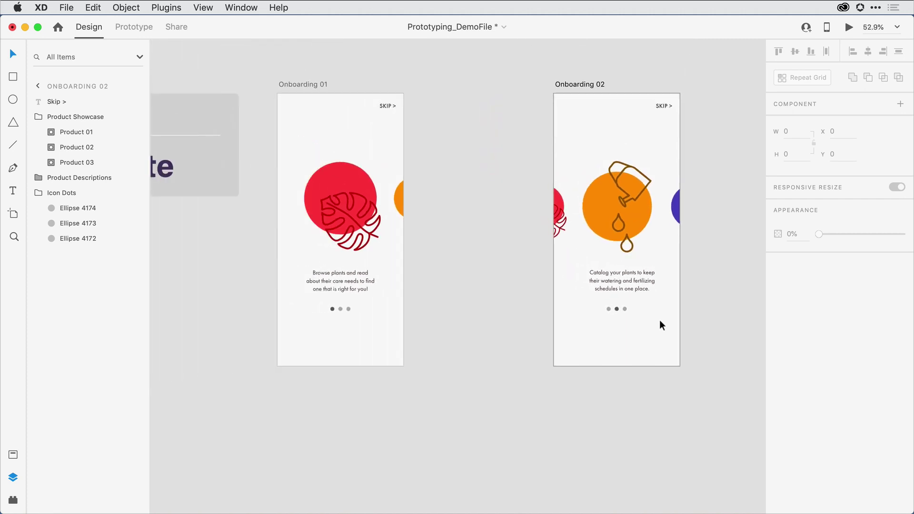
pyautogui.scroll(-1, 659, 320)
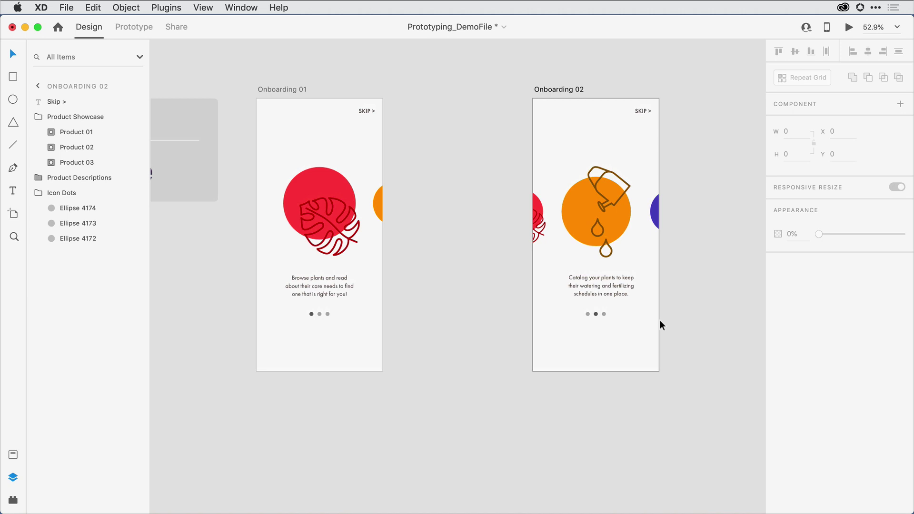
# Select the Onboarding 01 artboard with both onboarding artboards in view
pyautogui.click(281, 90)
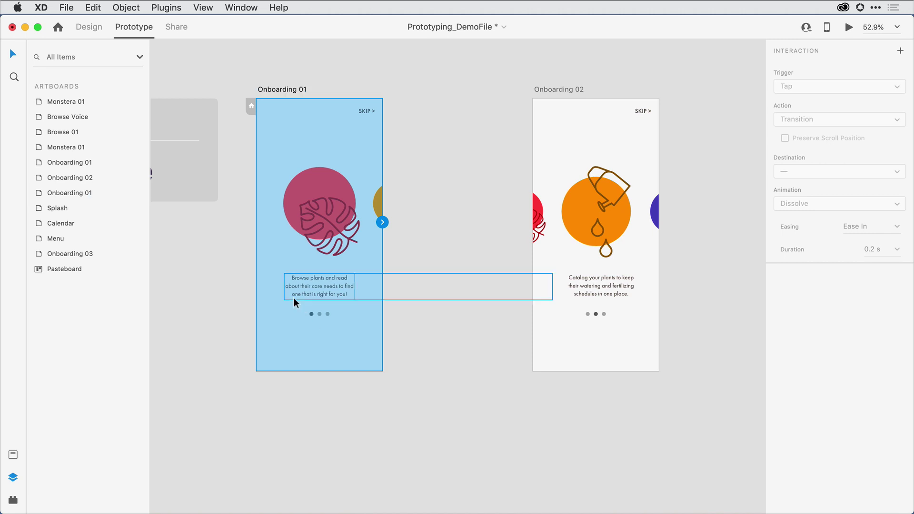
pyautogui.scroll(3, 293, 304)
pyautogui.scroll(5, 293, 300)
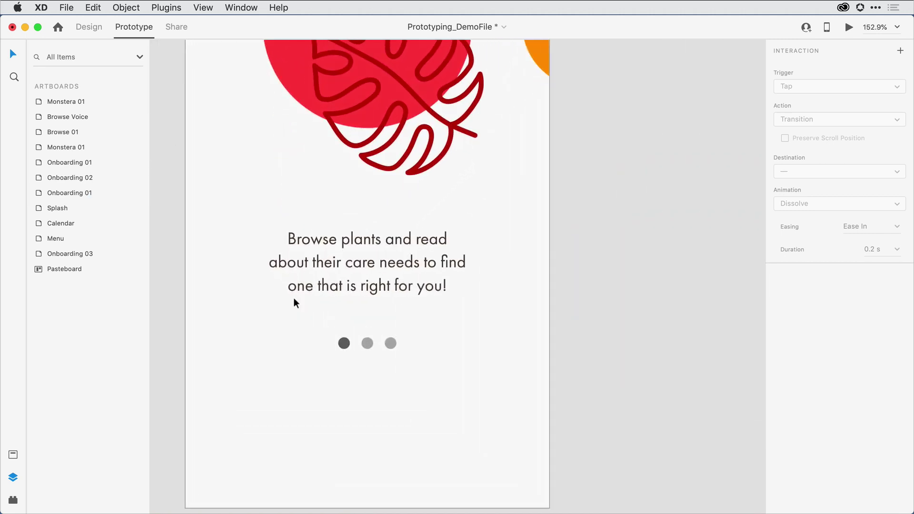
pyautogui.scroll(2, 286, 321)
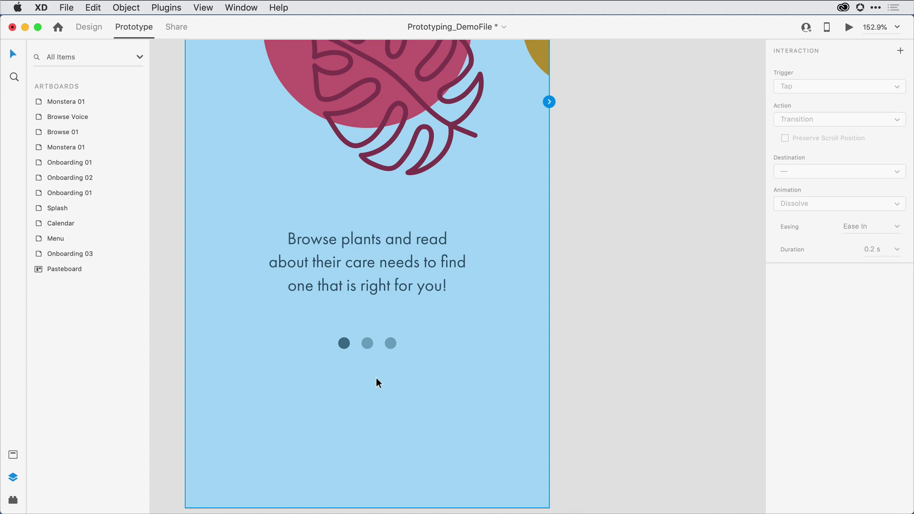
# Link Onboarding 01's middle navigation dot to the Onboarding 02 artboard
pyautogui.doubleClick(366, 343)
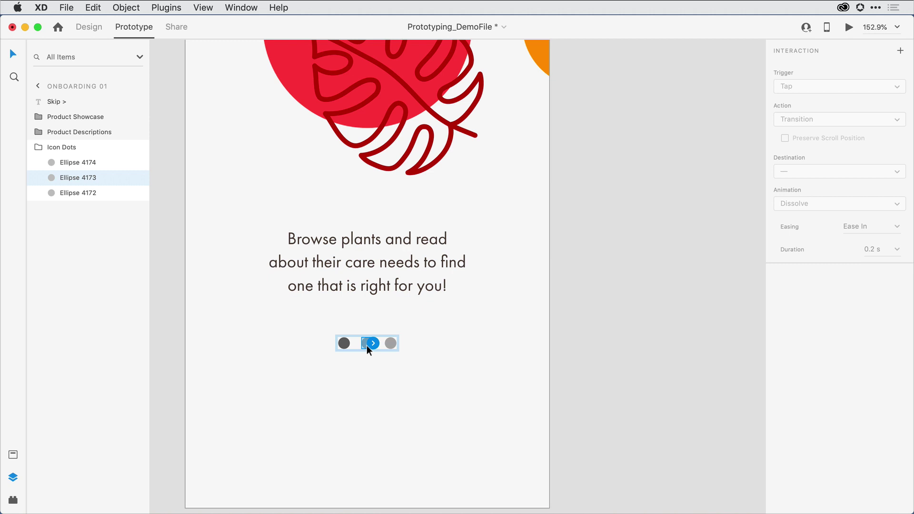
pyautogui.scroll(-1, 366, 346)
pyautogui.scroll(-1, 367, 345)
pyautogui.scroll(-1, 366, 345)
pyautogui.scroll(-1, 366, 345)
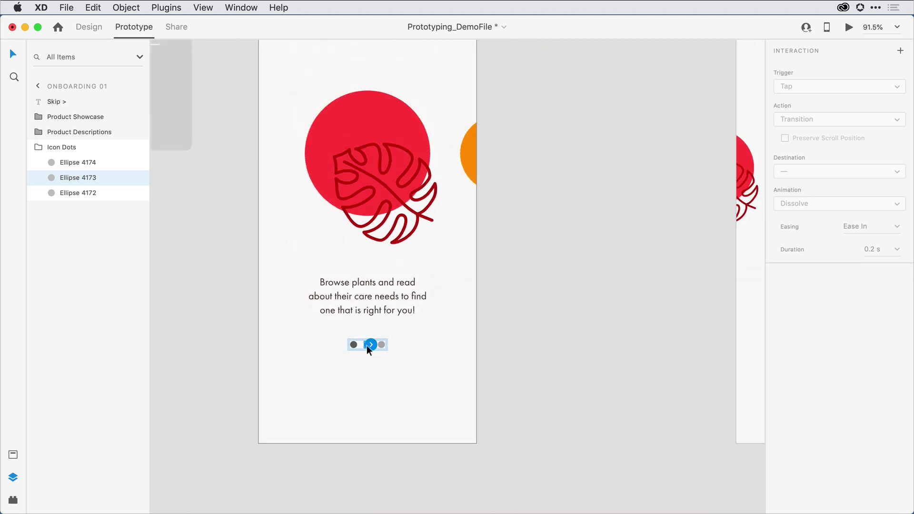
pyautogui.scroll(-2, 366, 345)
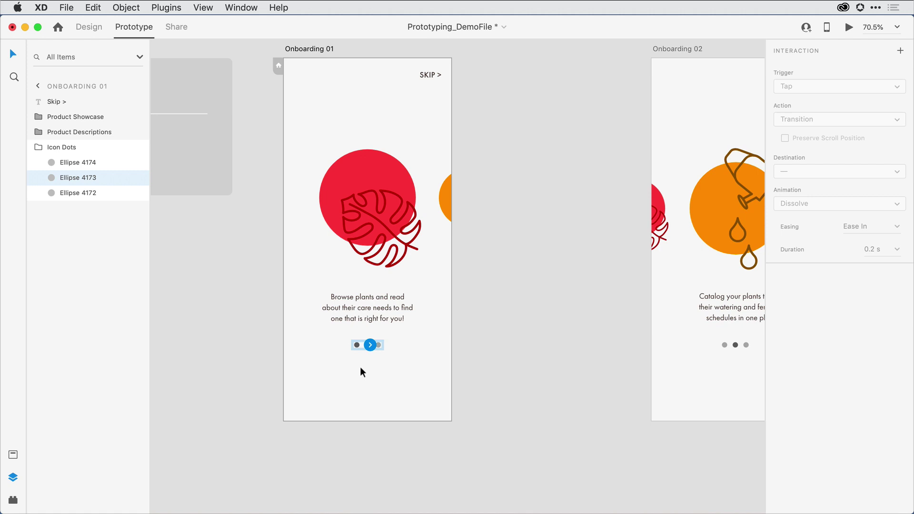
pyautogui.moveTo(369, 345); pyautogui.dragTo(680, 305)
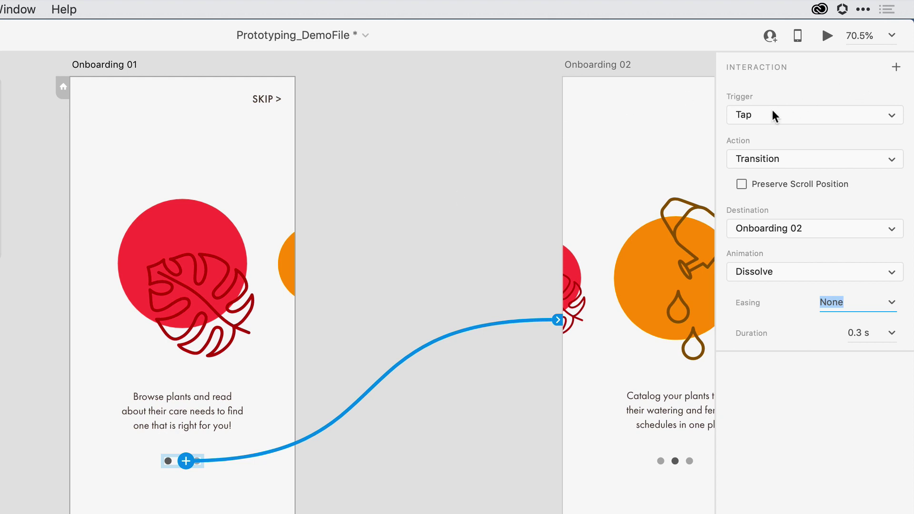
# Give the middle-dot link an Auto-Animate action, Ease In-Out easing and a 1-second duration
pyautogui.click(813, 158)
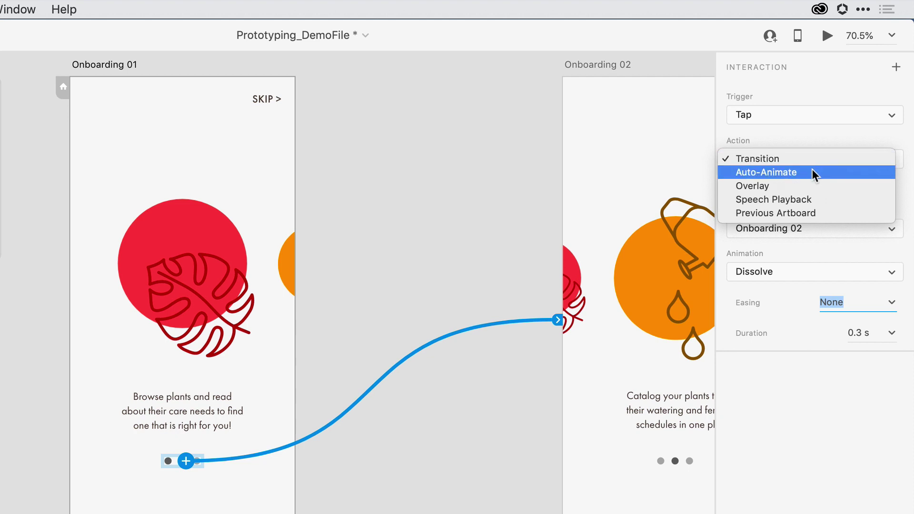
pyautogui.click(813, 174)
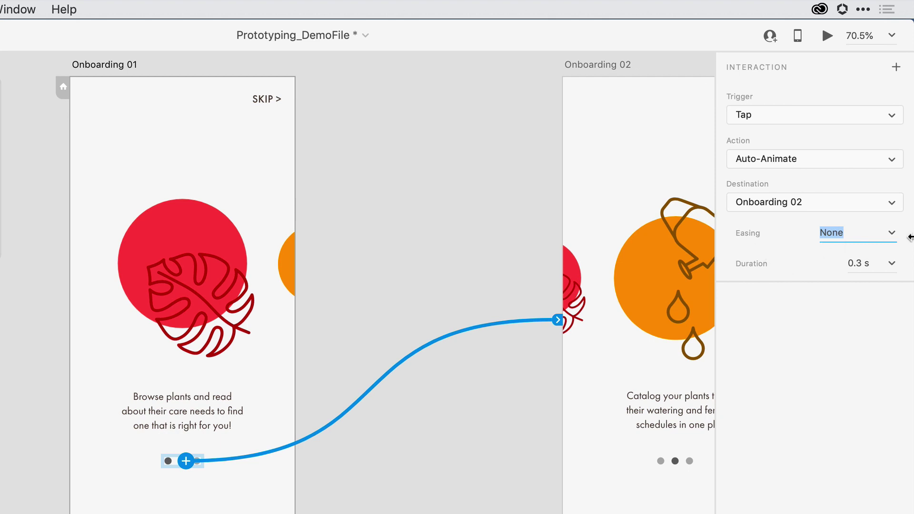
pyautogui.click(892, 233)
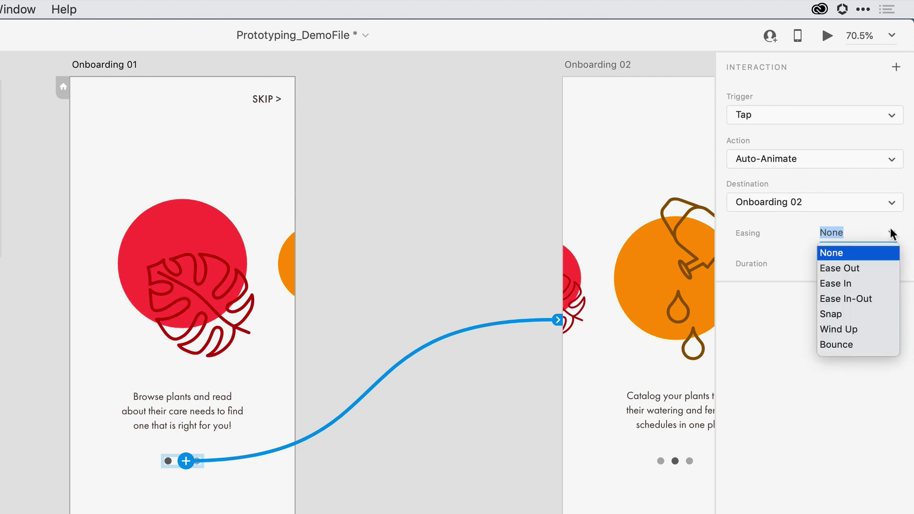
pyautogui.click(850, 300)
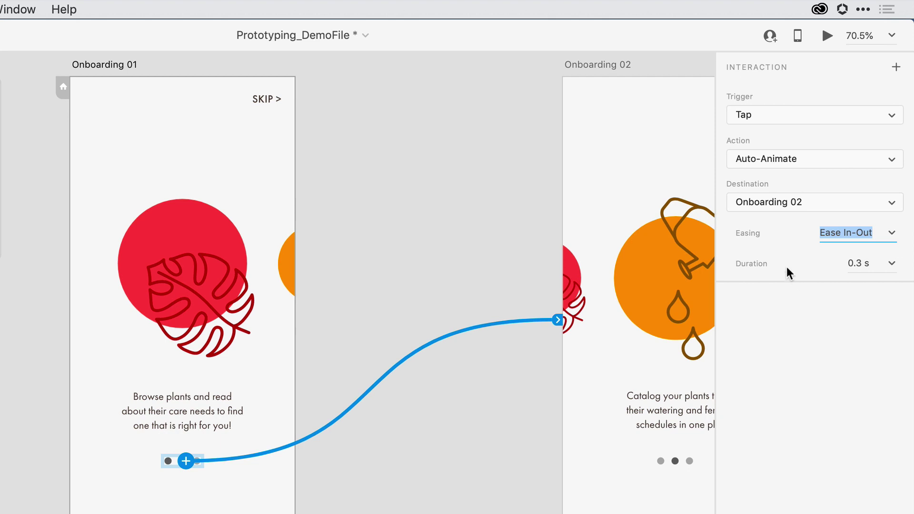
pyautogui.click(860, 266)
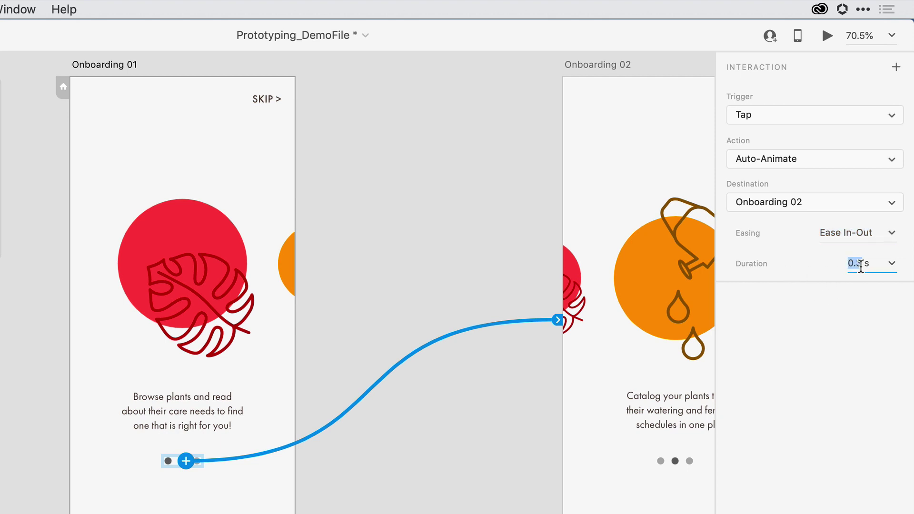
pyautogui.moveTo(861, 267); pyautogui.dragTo(842, 264)
pyautogui.write('1')
pyautogui.click(386, 214)
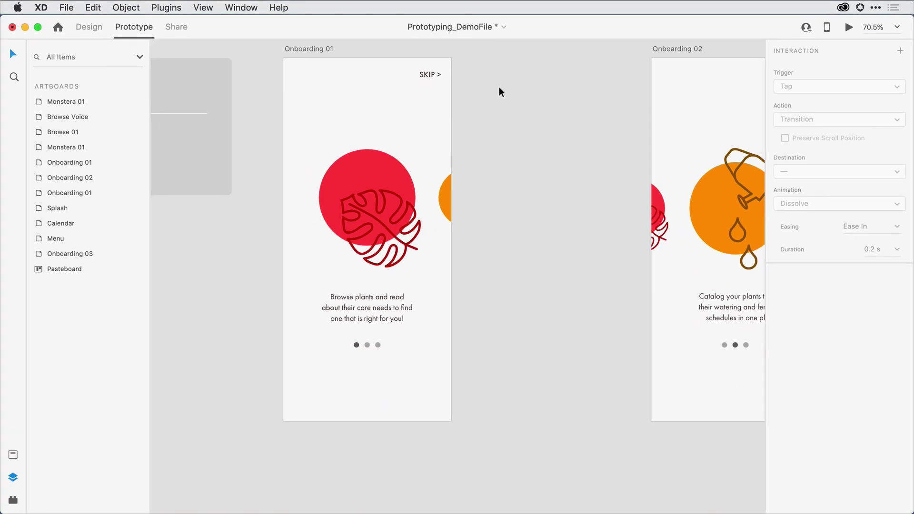
pyautogui.click(309, 48)
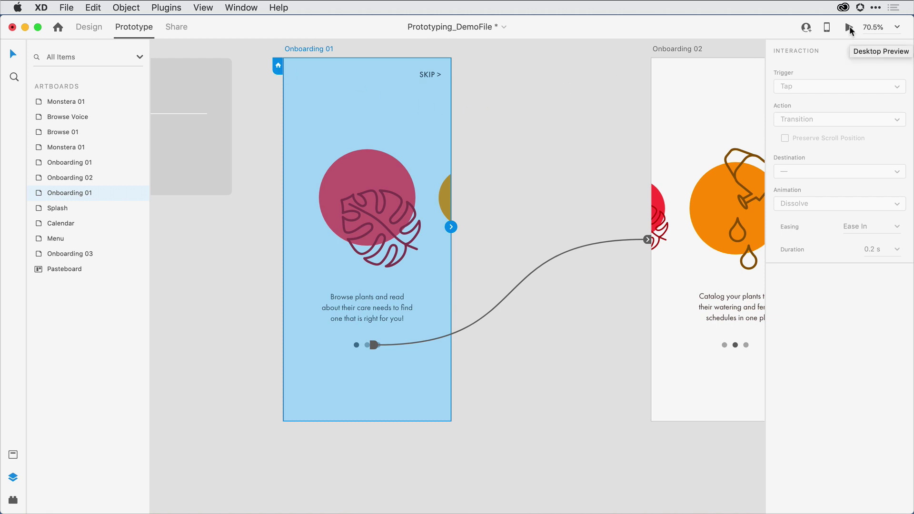
pyautogui.click(850, 30)
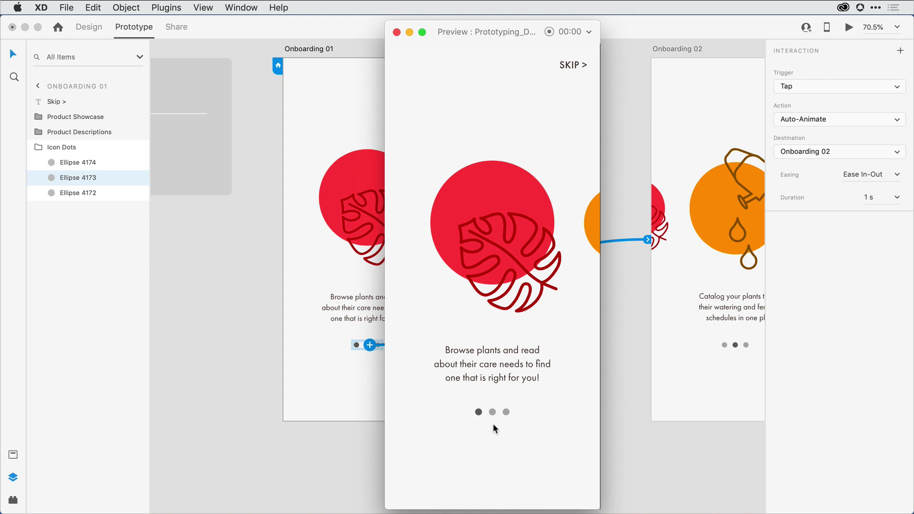
pyautogui.click(493, 413)
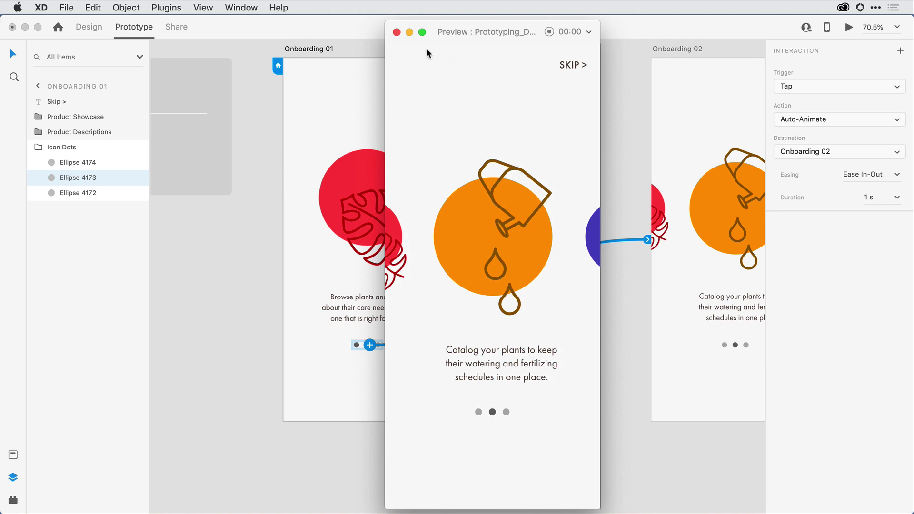
pyautogui.click(409, 32)
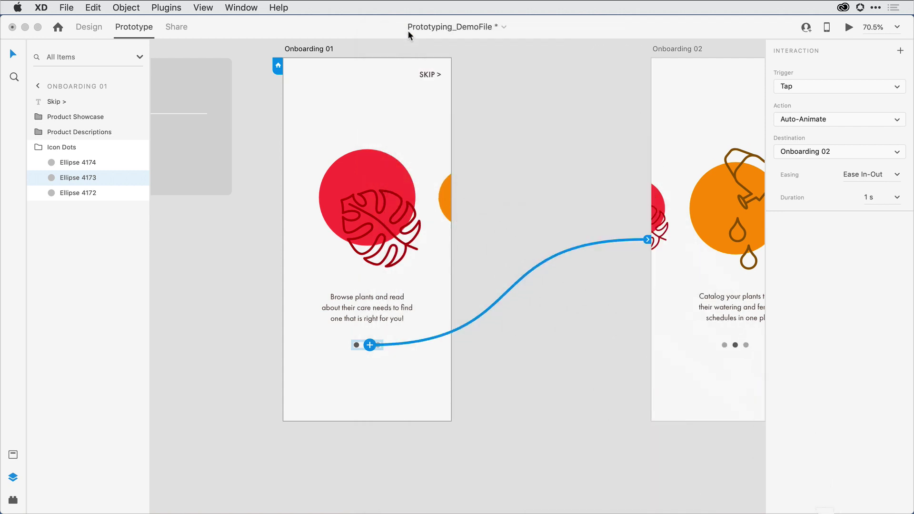
# Link Onboarding 02's first navigation dot back to the Onboarding 01 artboard
pyautogui.click(538, 152)
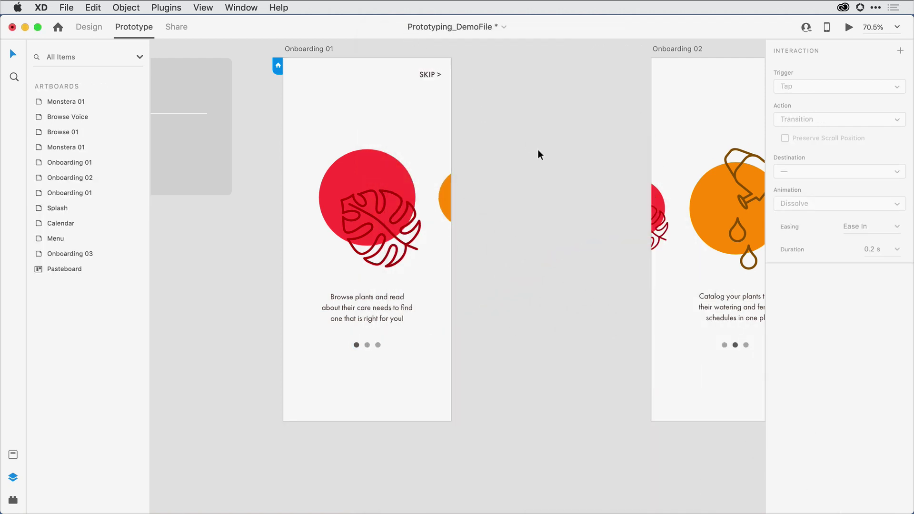
pyautogui.moveTo(682, 179); pyautogui.dragTo(483, 190)
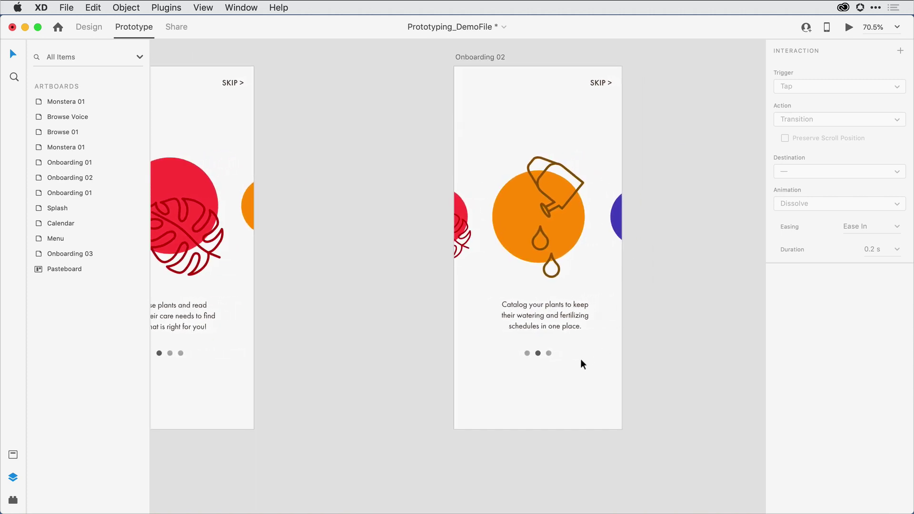
pyautogui.doubleClick(525, 351)
pyautogui.moveTo(529, 352); pyautogui.dragTo(208, 247)
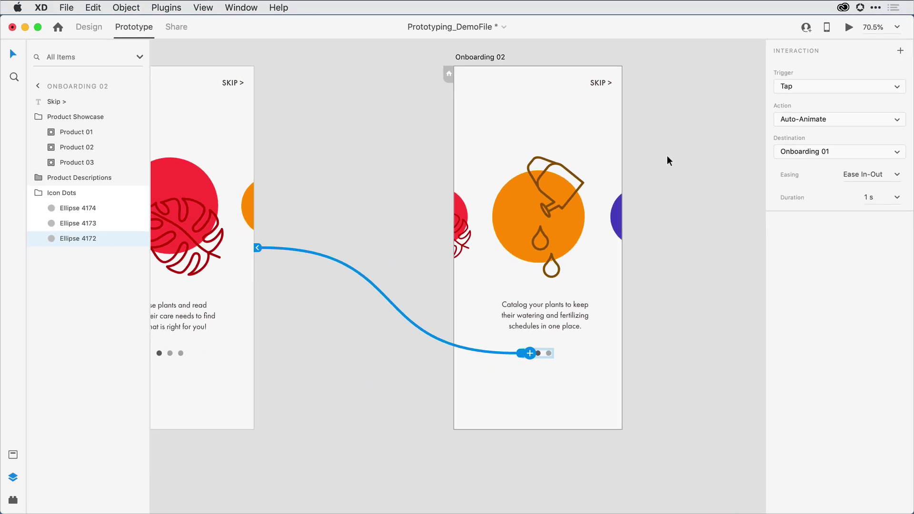
# Preview the prototype, tapping the first and second dots to move between both screens
pyautogui.click(849, 27)
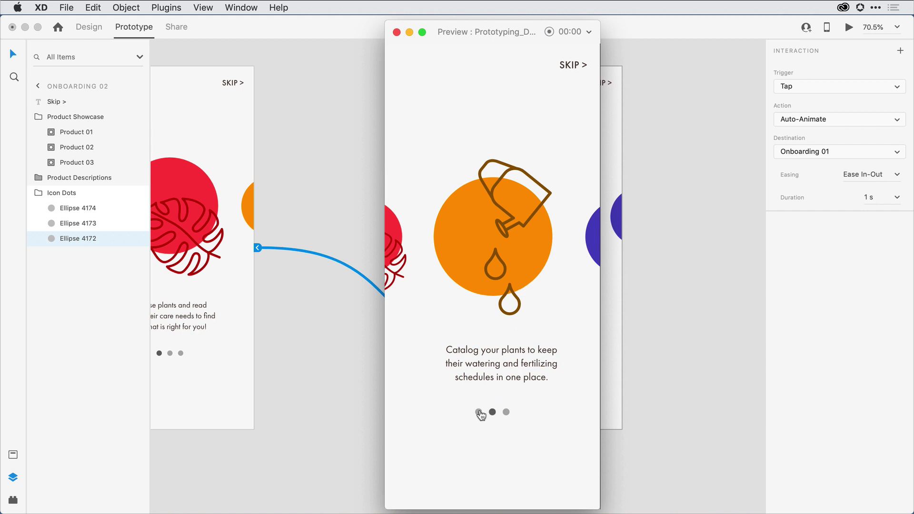
pyautogui.click(479, 413)
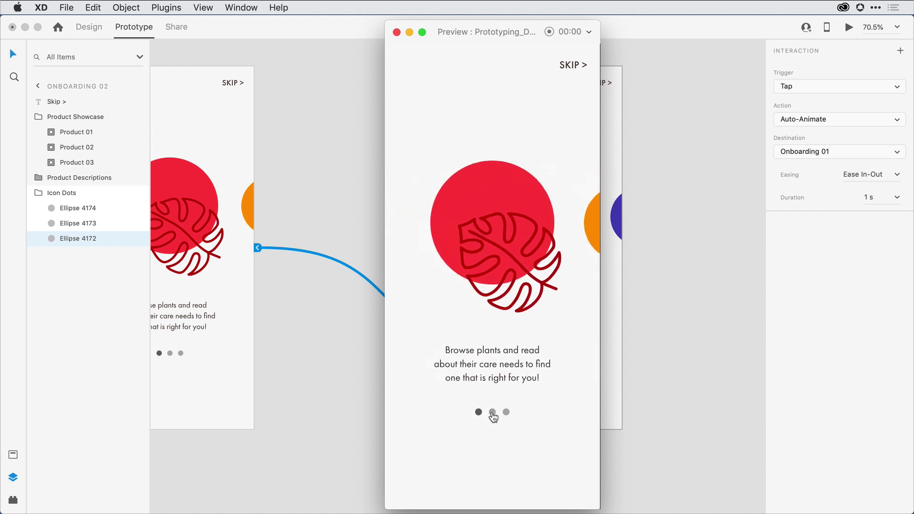
pyautogui.click(492, 412)
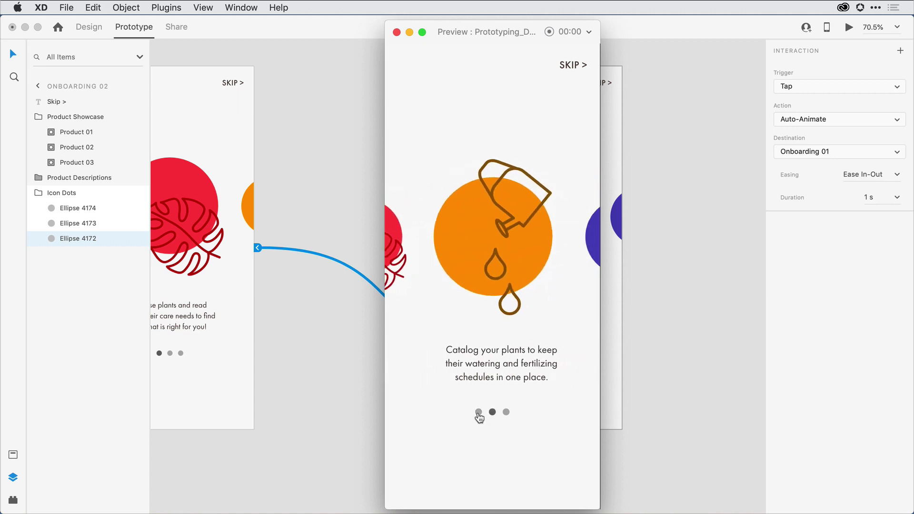
pyautogui.click(479, 413)
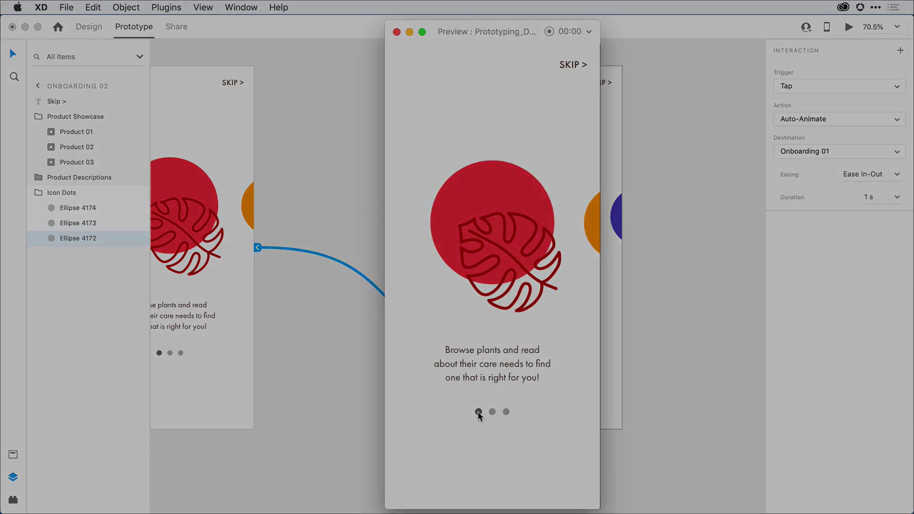